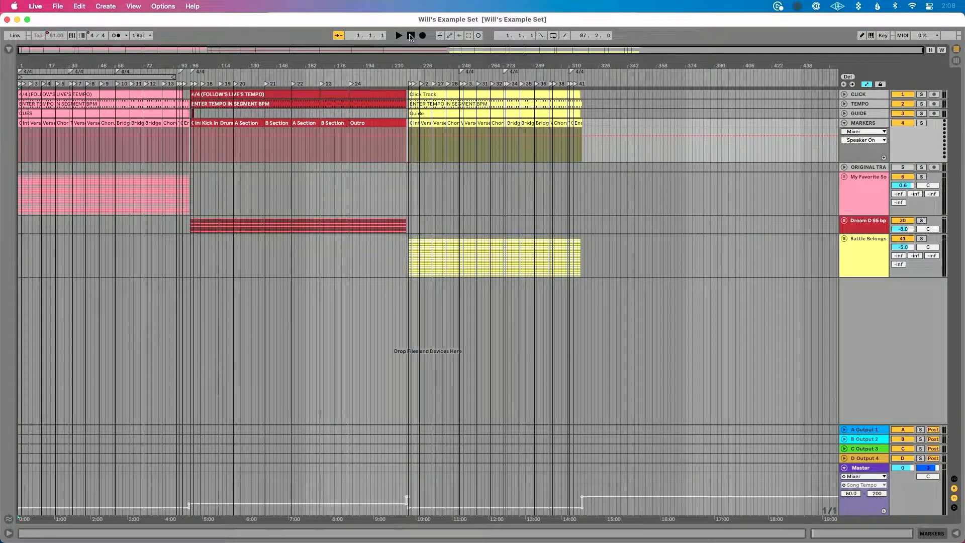
Switch to Audio MIDI Setup and show its MIDI Studio window
{"action": "key", "text": "super+space"}
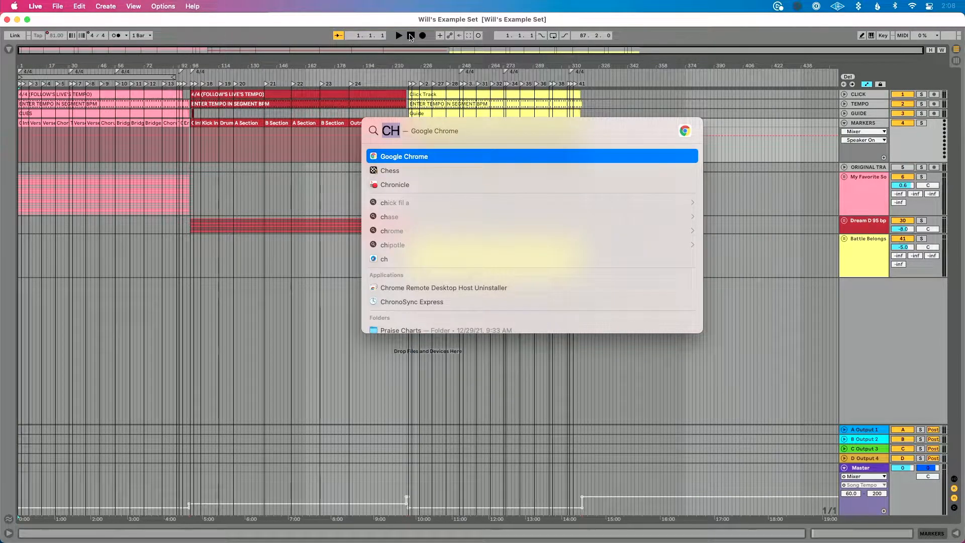
{"action": "type", "text": "audi"}
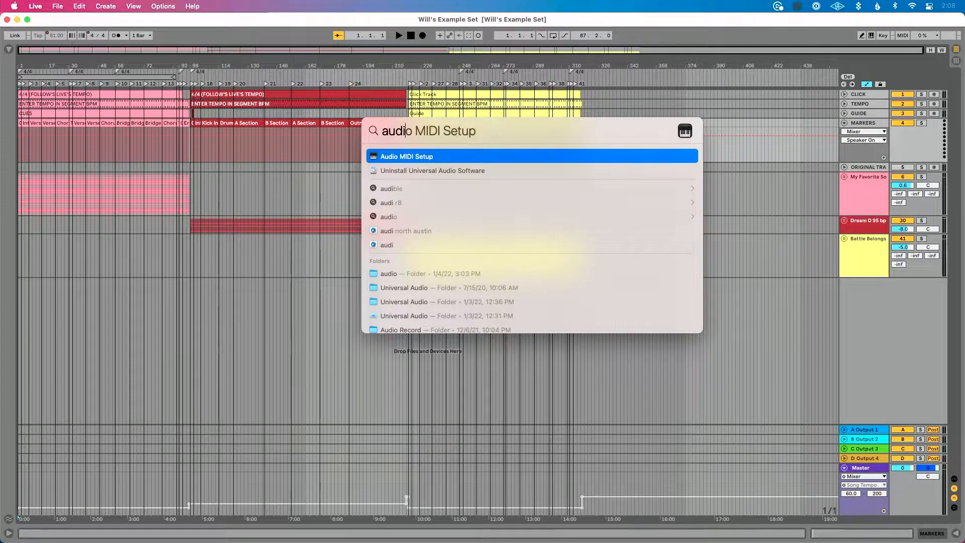
{"action": "key", "text": "Return"}
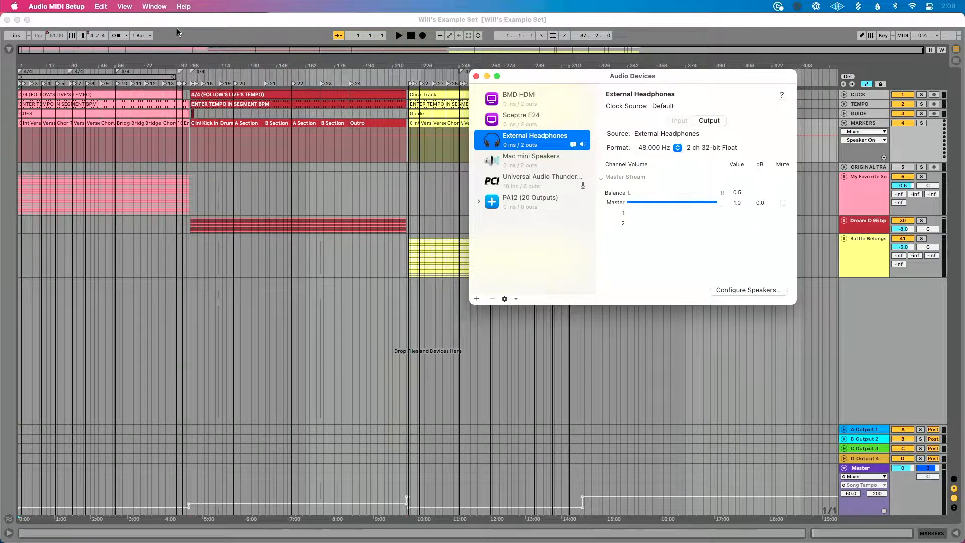
{"action": "left_click", "coordinate": [154, 6]}
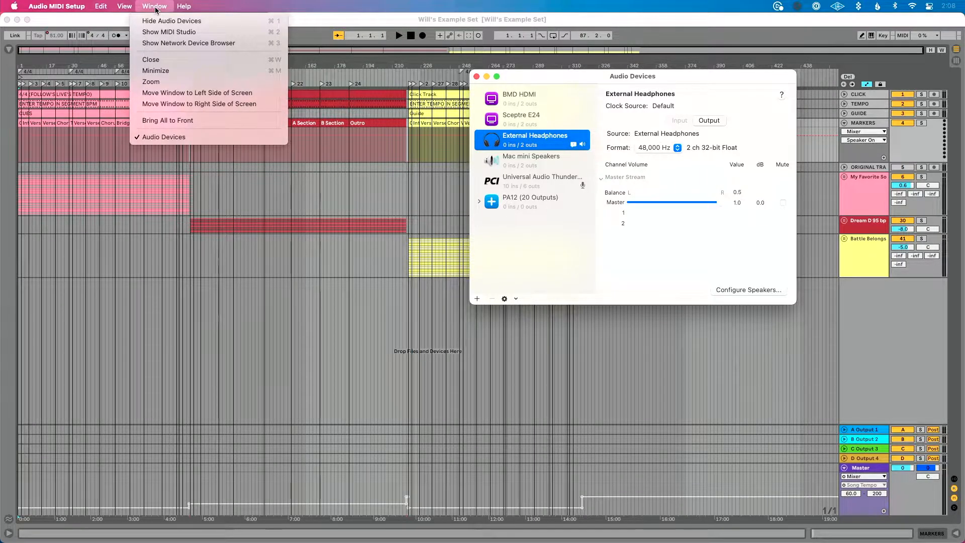
{"action": "left_click", "coordinate": [167, 33]}
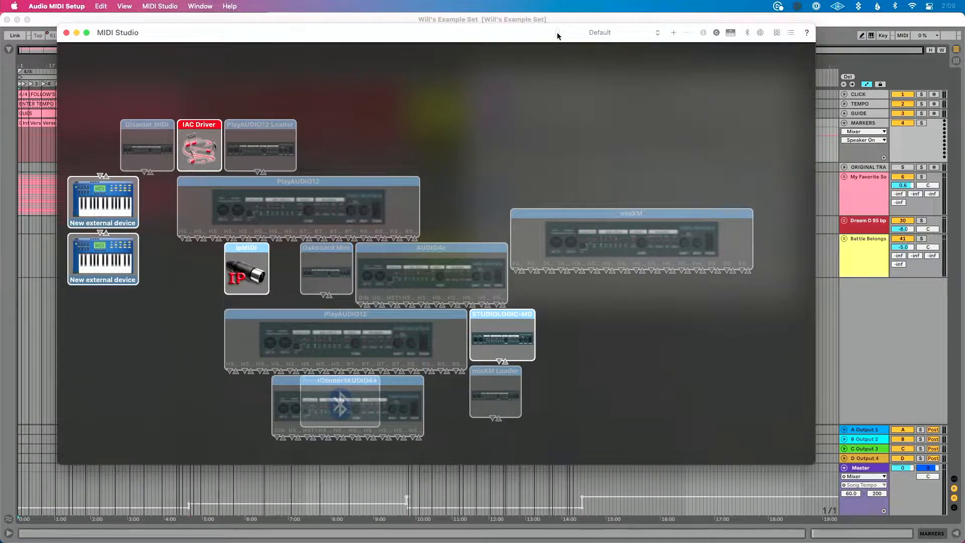
Show the MIDI Studio devices as a list and open the IAC Driver's properties
{"action": "left_click_drag", "start_coordinate": [556, 33], "coordinate": [515, 31]}
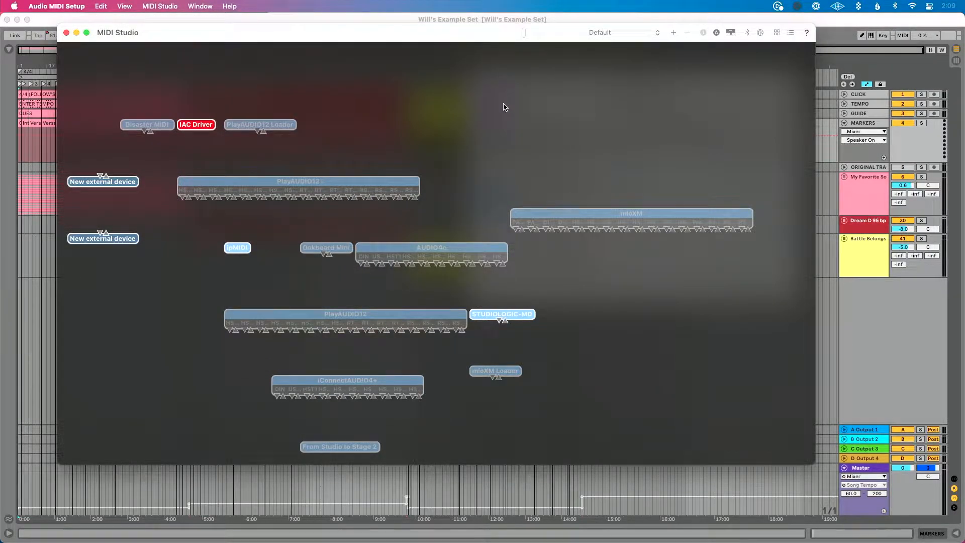
{"action": "left_click", "coordinate": [636, 34]}
{"action": "left_click", "coordinate": [692, 68]}
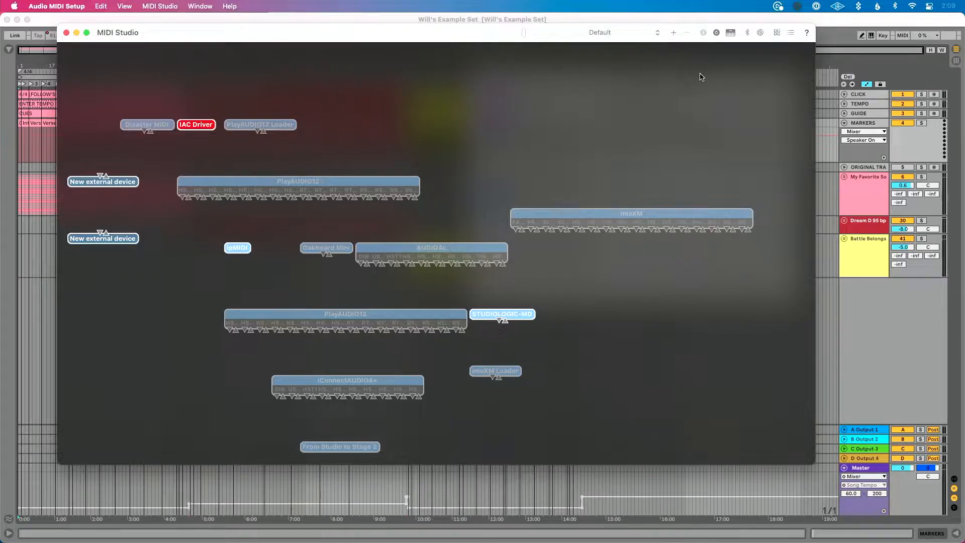
{"action": "left_click", "coordinate": [790, 33]}
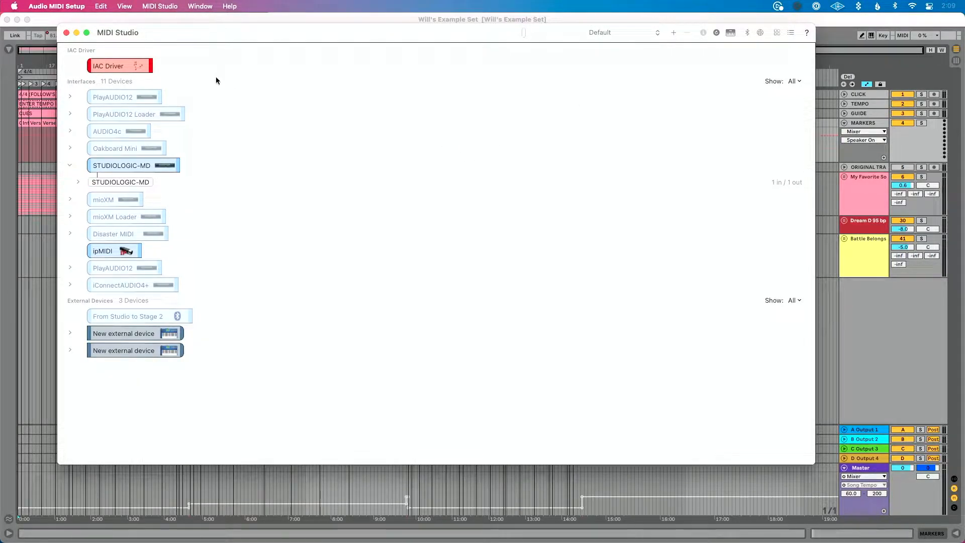
{"action": "double_click", "coordinate": [122, 67]}
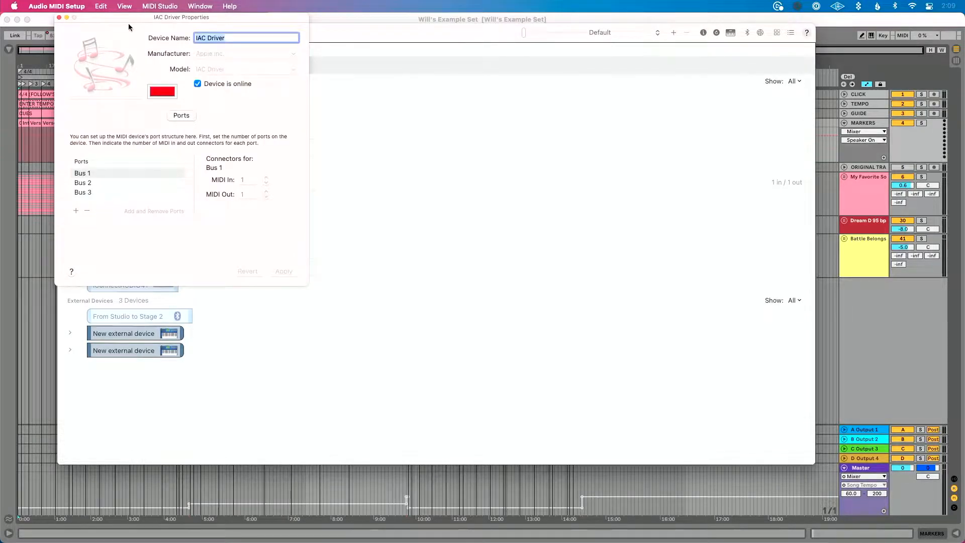
{"action": "left_click_drag", "start_coordinate": [131, 17], "coordinate": [263, 69]}
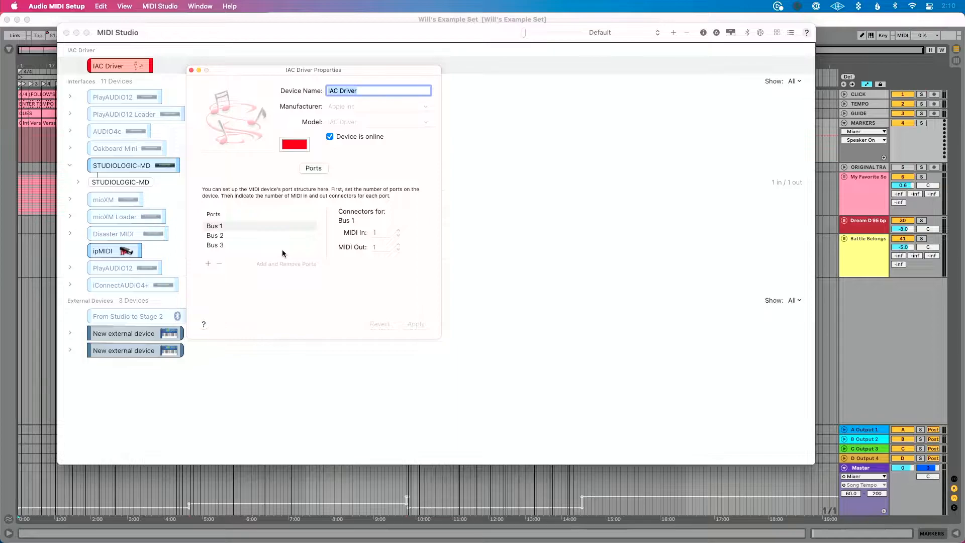
Remove Bus 2 and Bus 3 from the IAC Driver's ports, keeping only Bus 1, and apply the change
{"action": "left_click", "coordinate": [245, 231]}
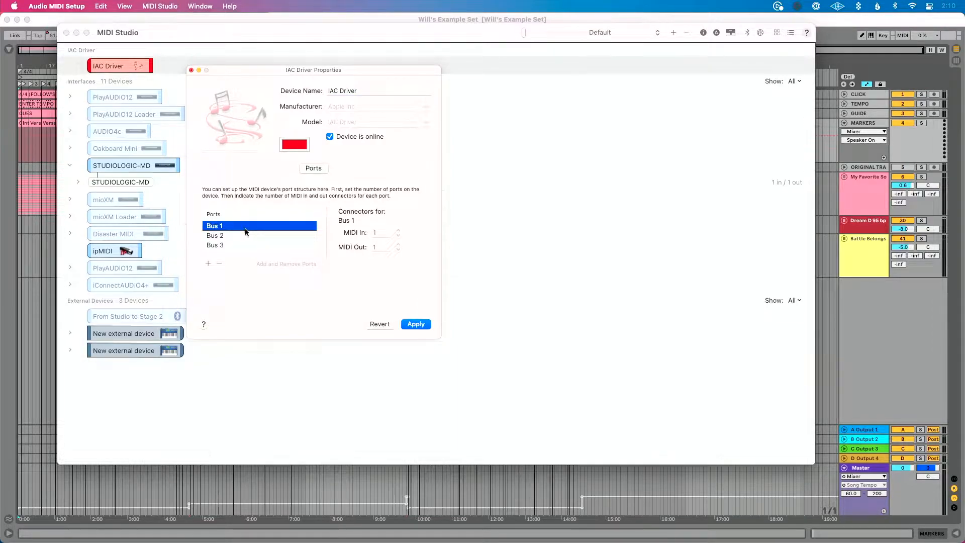
{"action": "left_click", "coordinate": [233, 235]}
{"action": "left_click", "coordinate": [219, 263]}
{"action": "left_click", "coordinate": [233, 235]}
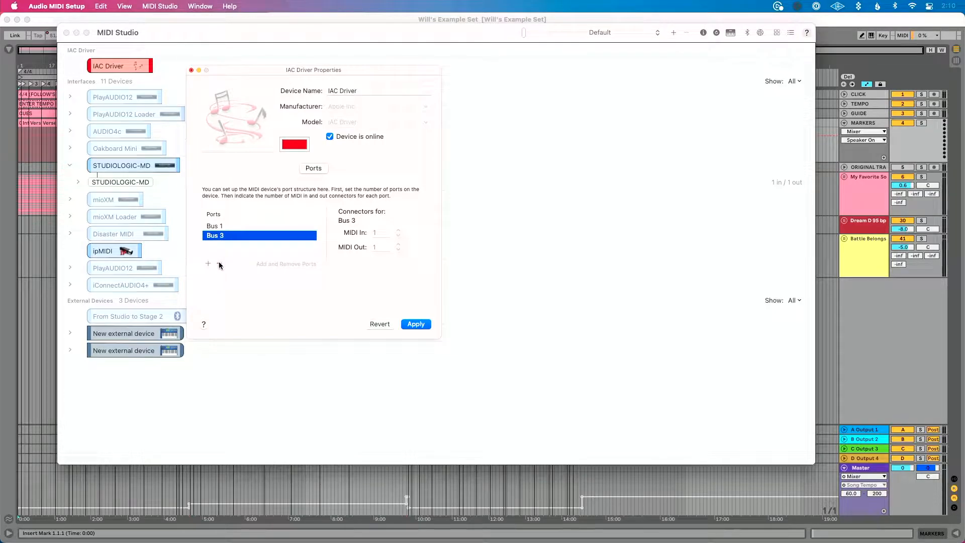
{"action": "left_click", "coordinate": [219, 263]}
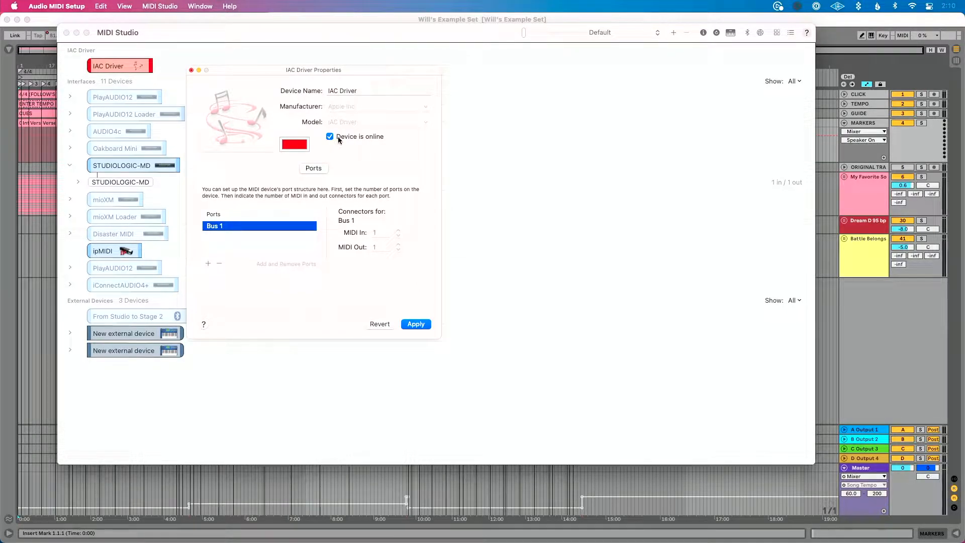
{"action": "left_click", "coordinate": [429, 324]}
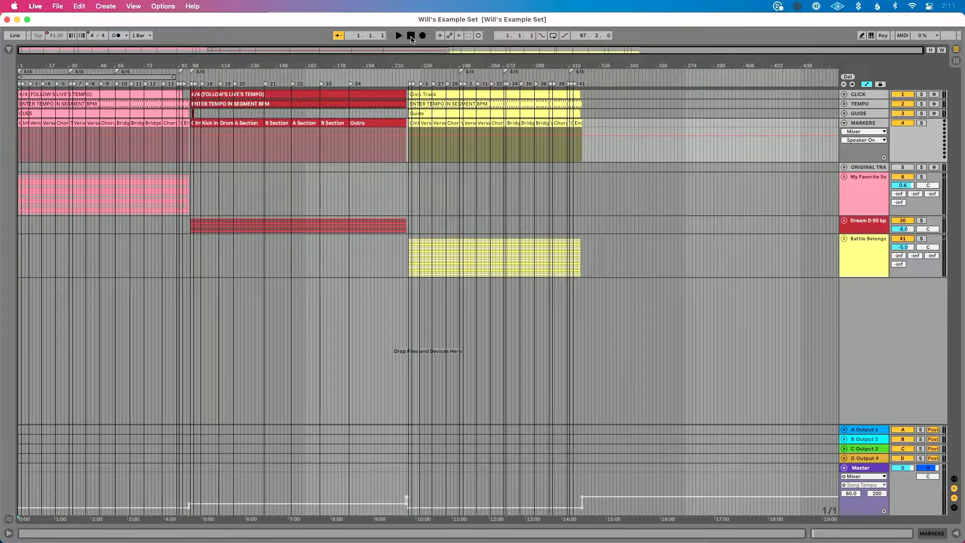
In Ableton Live's Link, Tempo and MIDI preferences, make sure Remote is on for the IAC Driver (Bus 1) input
{"action": "key", "text": "super+comma"}
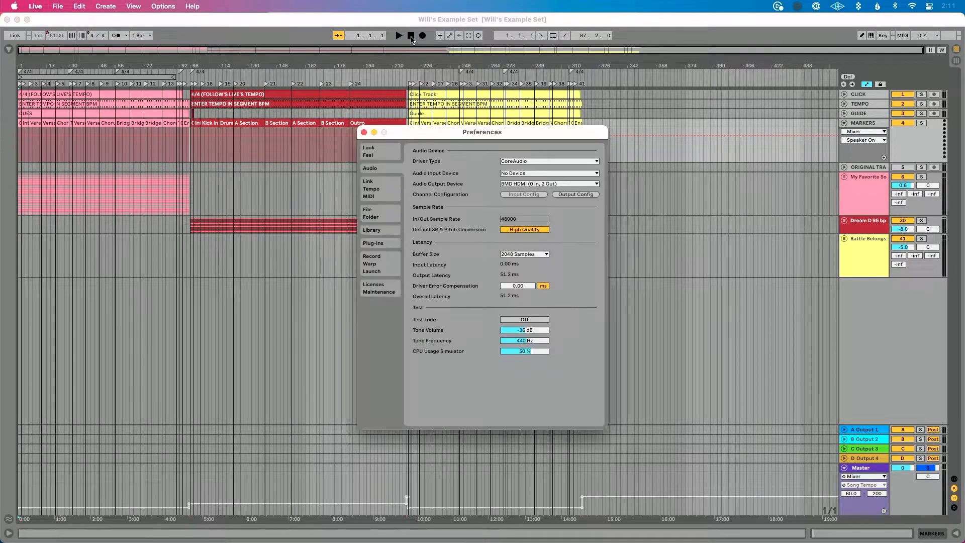
{"action": "left_click", "coordinate": [391, 185]}
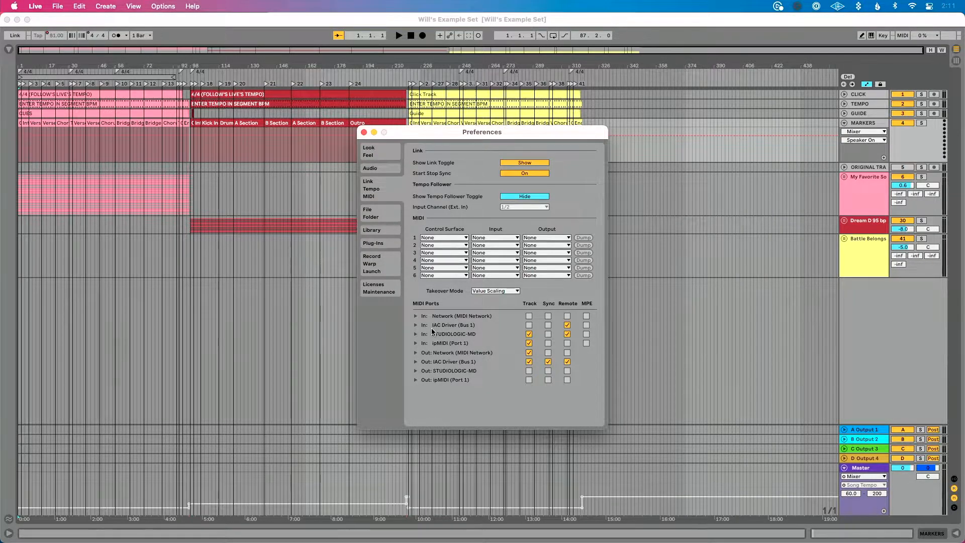
{"action": "left_click", "coordinate": [566, 325]}
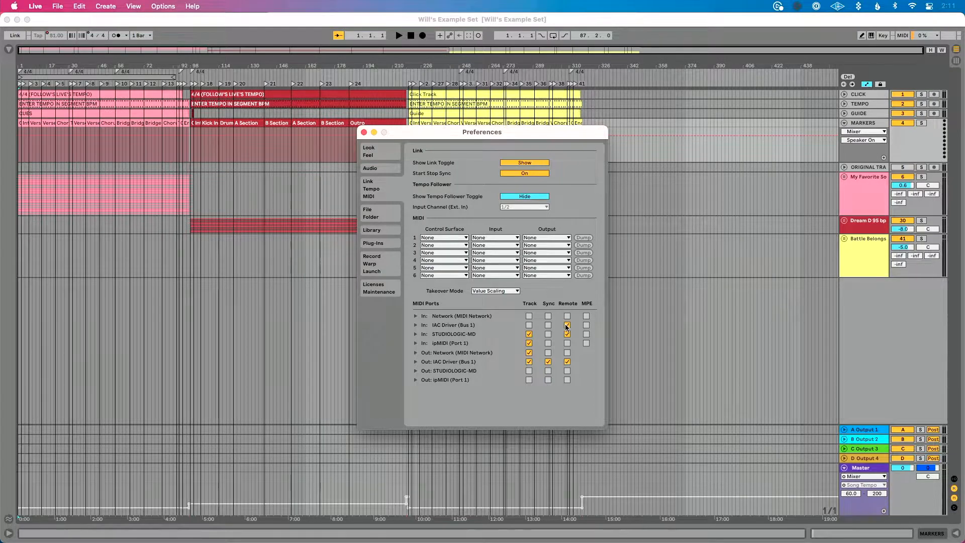
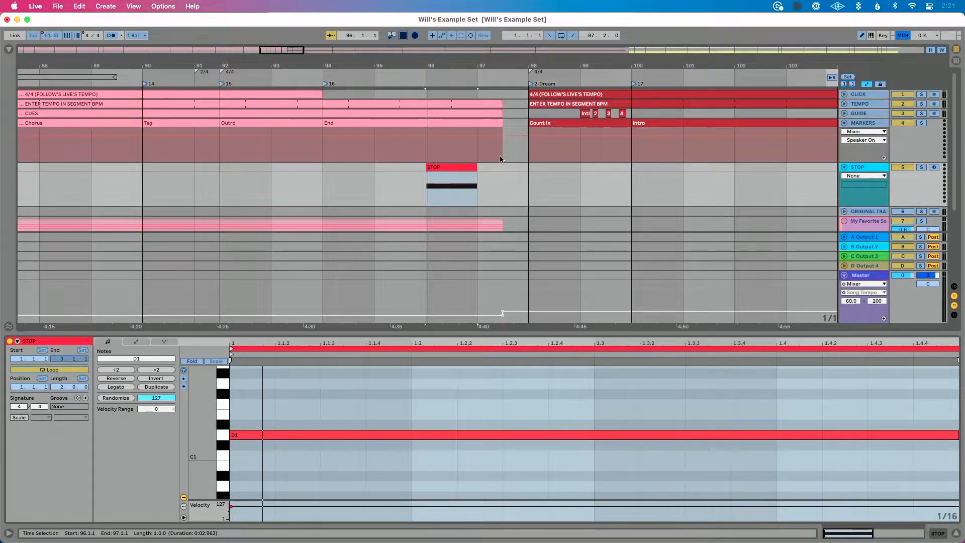
MIDI-map the transport's Stop control to note D1 on channel 16 by playing the arrangement through the STOP clip at bar 96
{"action": "left_click", "coordinate": [350, 77]}
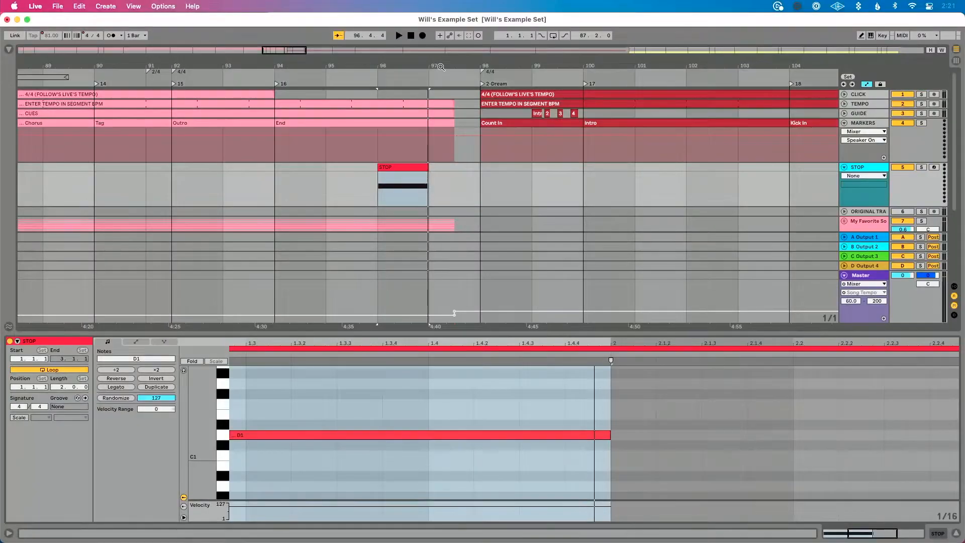
{"action": "key", "text": "super+m"}
{"action": "left_click", "coordinate": [403, 36]}
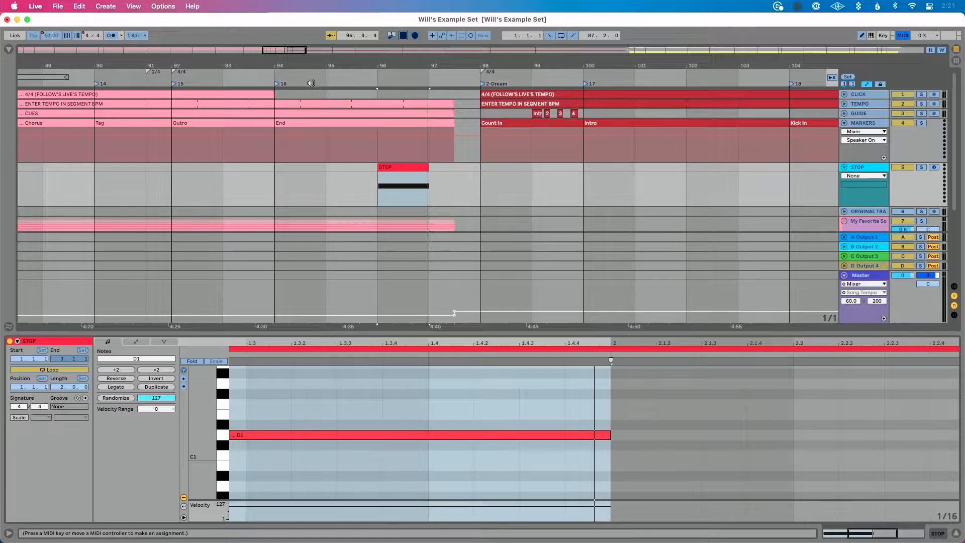
{"action": "left_click", "coordinate": [294, 78]}
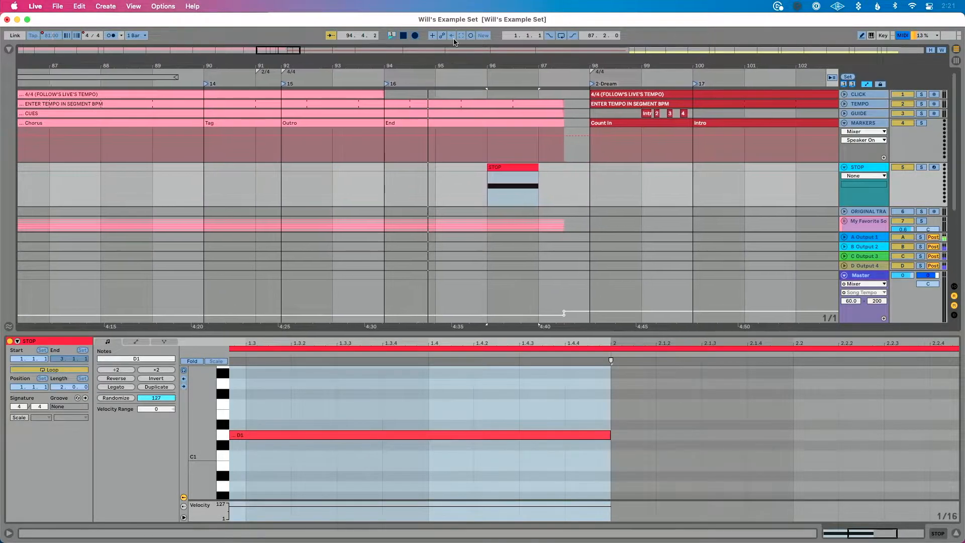
{"action": "left_click", "coordinate": [403, 35]}
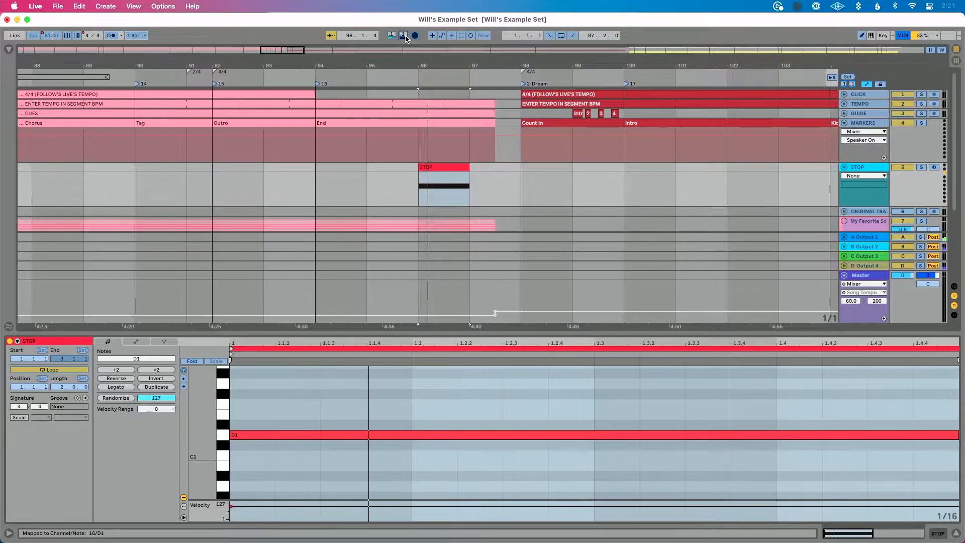
{"action": "key", "text": "super+m"}
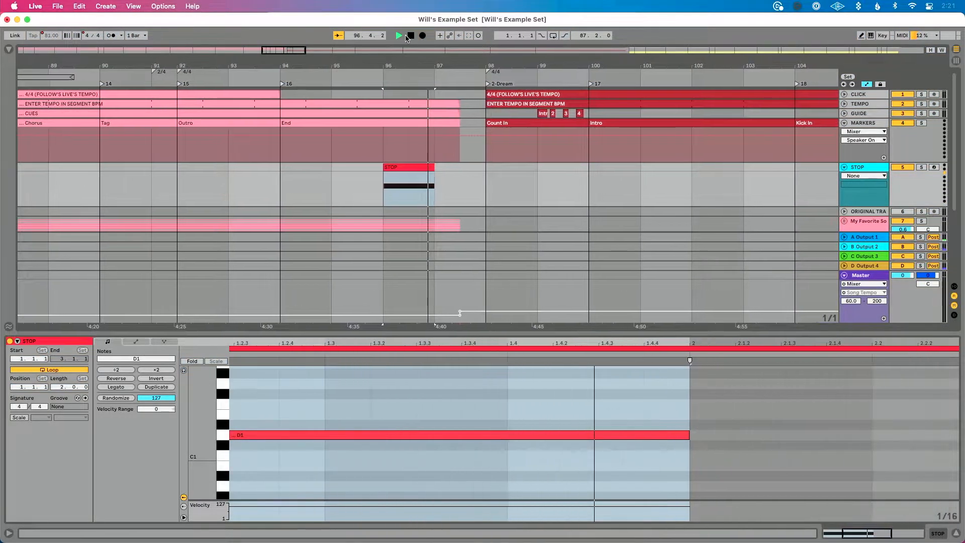
Test the STOP clip by playing the first song's ending, and try jumping to the next song's locator and starting playback there
{"action": "left_click", "coordinate": [333, 78]}
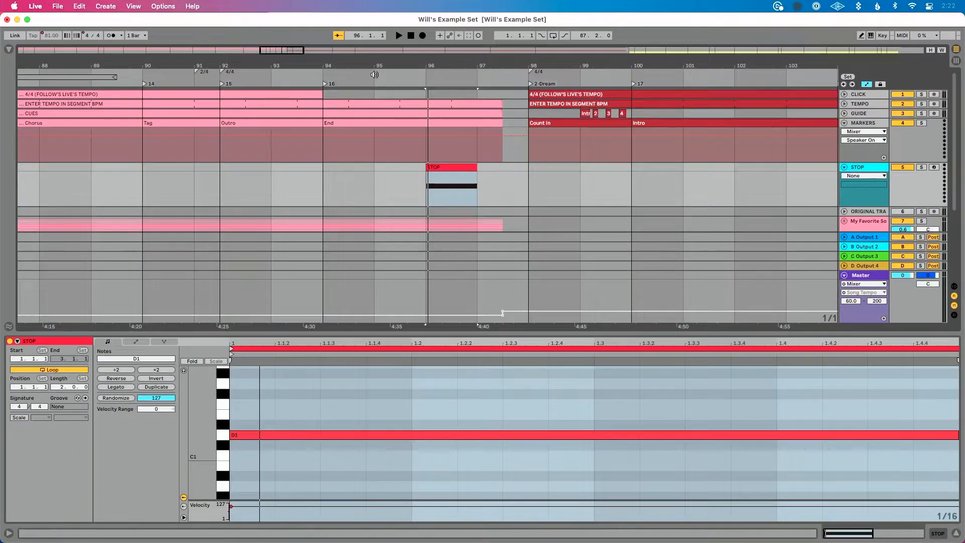
{"action": "left_click", "coordinate": [374, 75]}
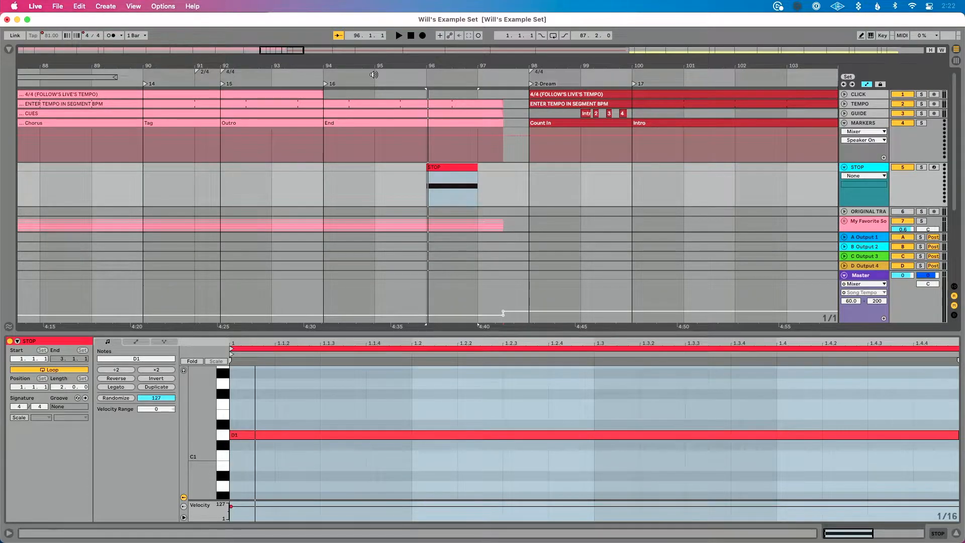
{"action": "key", "text": "alt+Right"}
{"action": "key", "text": "space"}
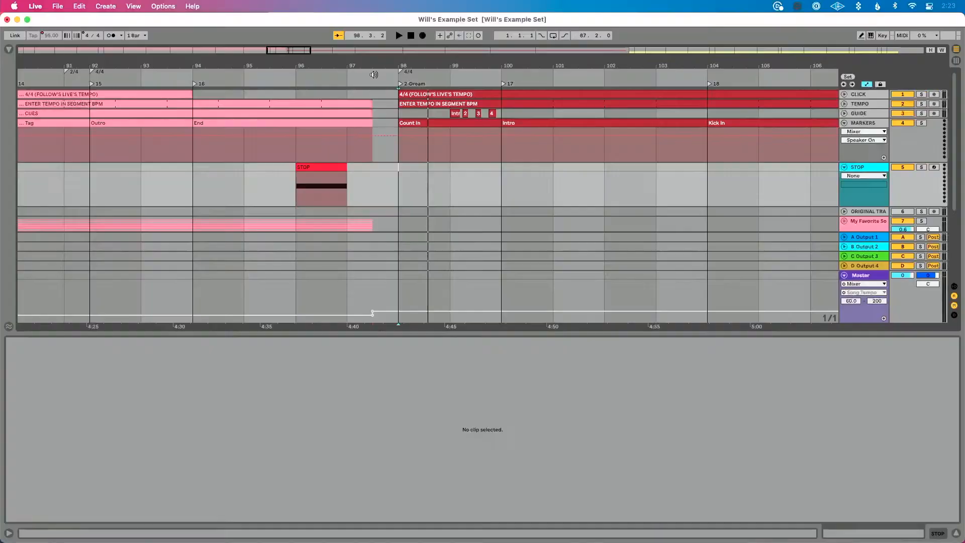
{"action": "left_click", "coordinate": [289, 73]}
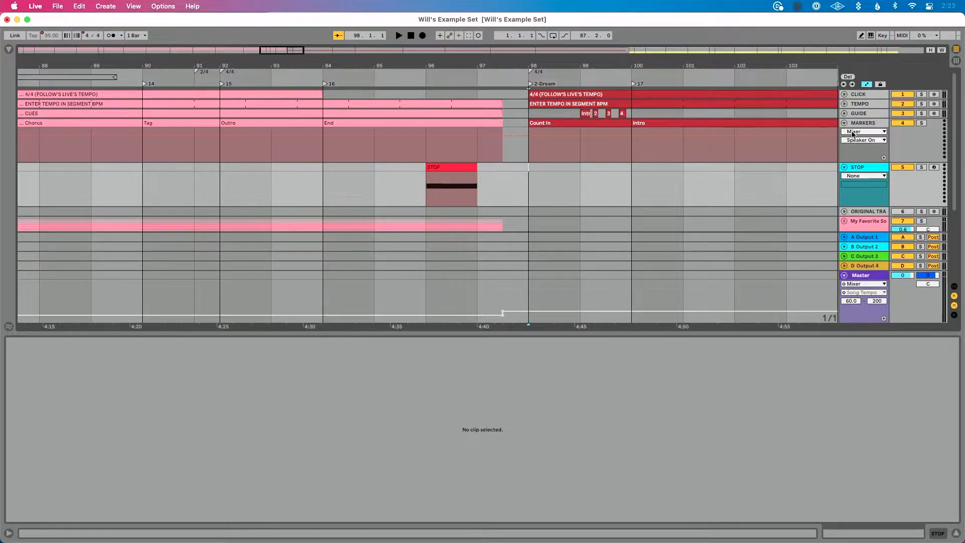
Insert a new MIDI track below the STOP track and name it SELECT NEXT SONG
{"action": "key", "text": "super+shift+t"}
{"action": "key", "text": "super+r"}
{"action": "type", "text": "SE"}
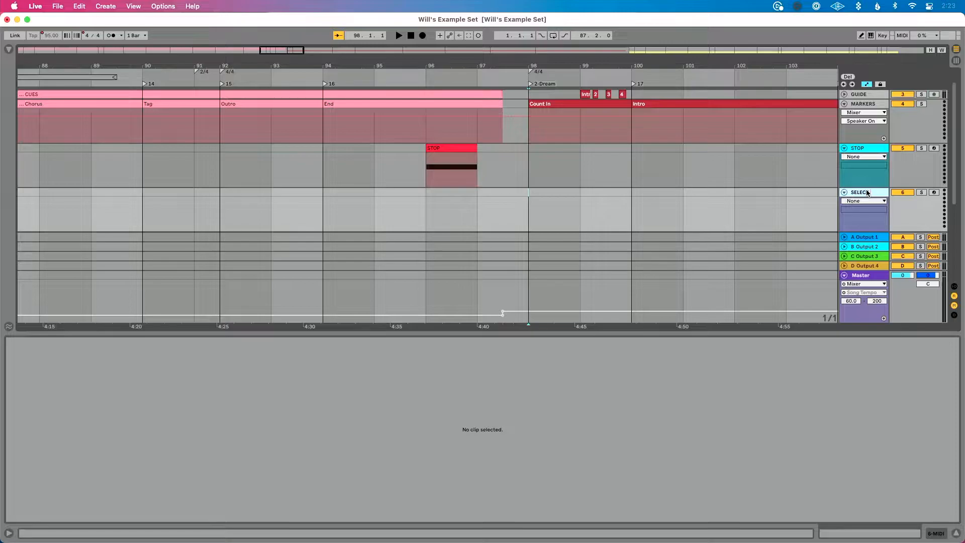
{"action": "type", "text": "LECT NEXT SONG"}
{"action": "key", "text": "Return"}
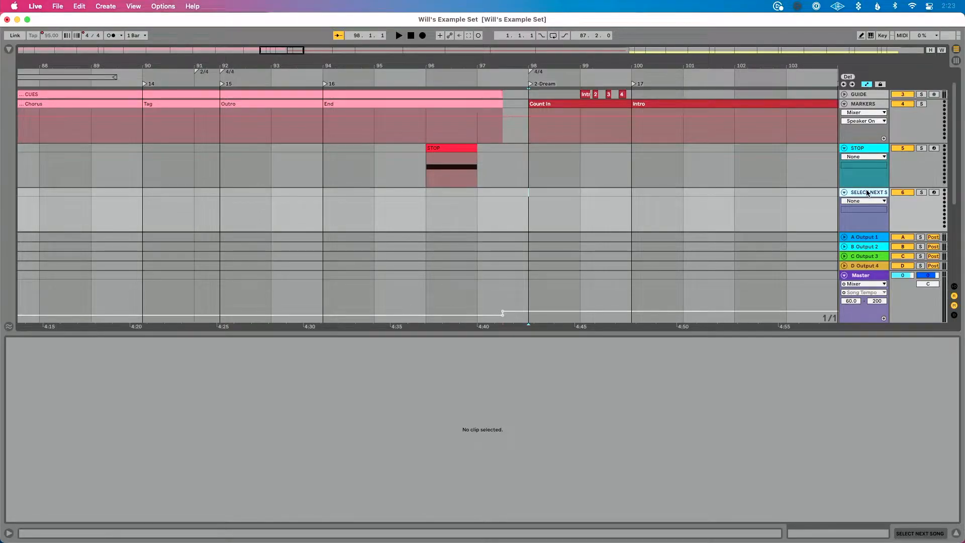
Examine the tracks and SONGS clips inside the FS2S-ADVANCED ARRANGEMENT VIEW TEMPLATE set in the Templates folder
{"action": "left_click", "coordinate": [9, 49]}
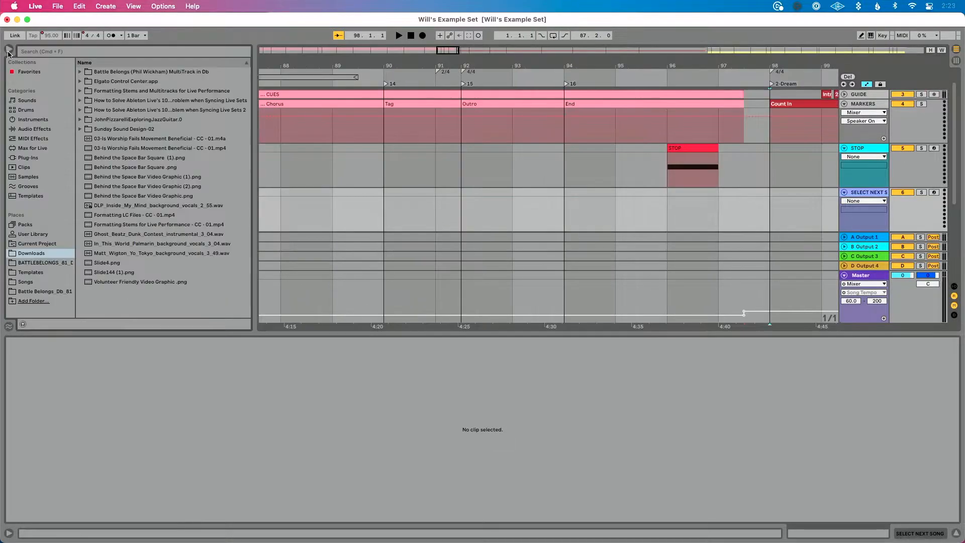
{"action": "left_click", "coordinate": [44, 272]}
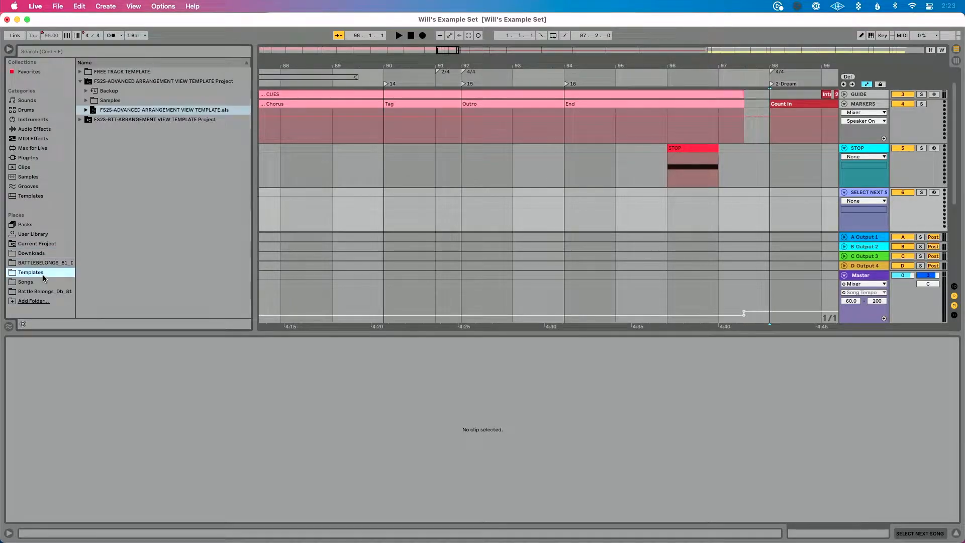
{"action": "left_click", "coordinate": [80, 81]}
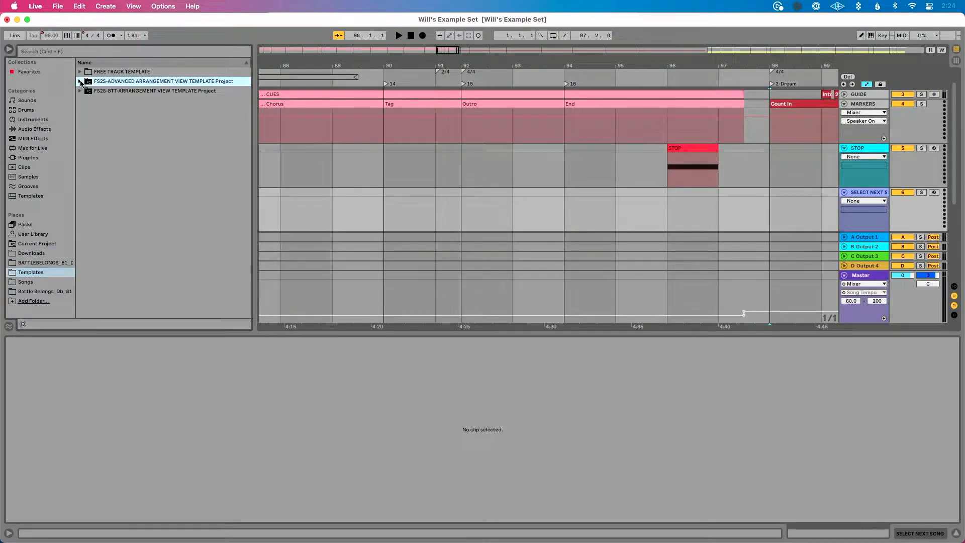
{"action": "left_click", "coordinate": [80, 91]}
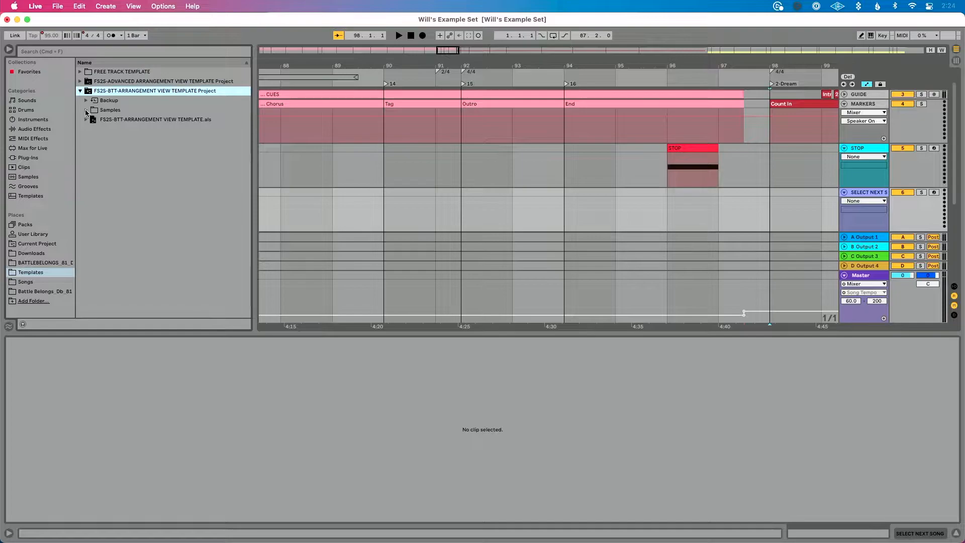
{"action": "left_click", "coordinate": [80, 81]}
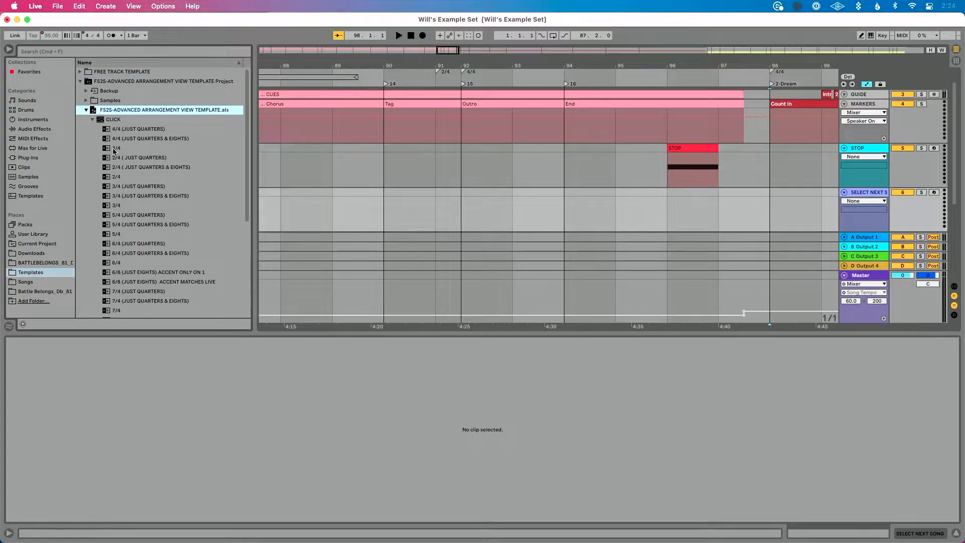
{"action": "left_click", "coordinate": [92, 119]}
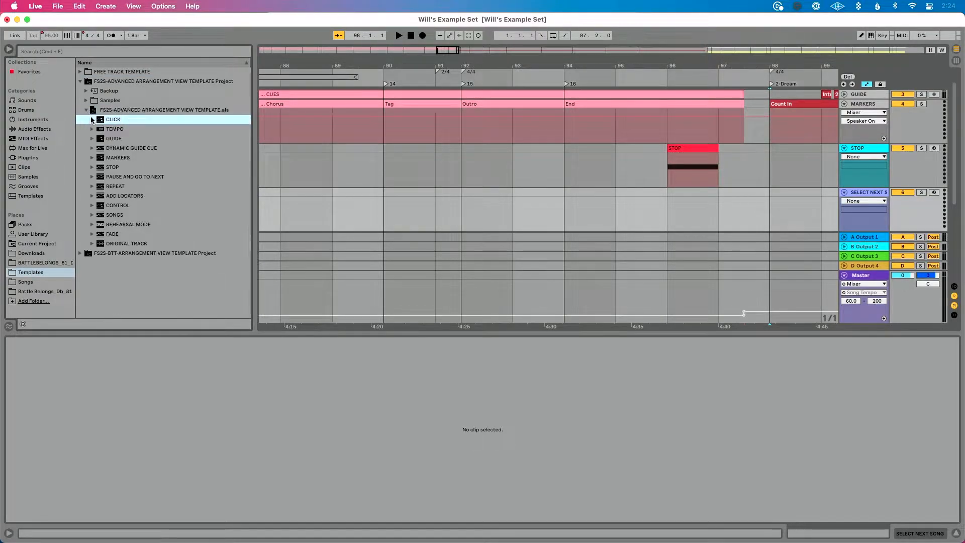
{"action": "left_click", "coordinate": [91, 168]}
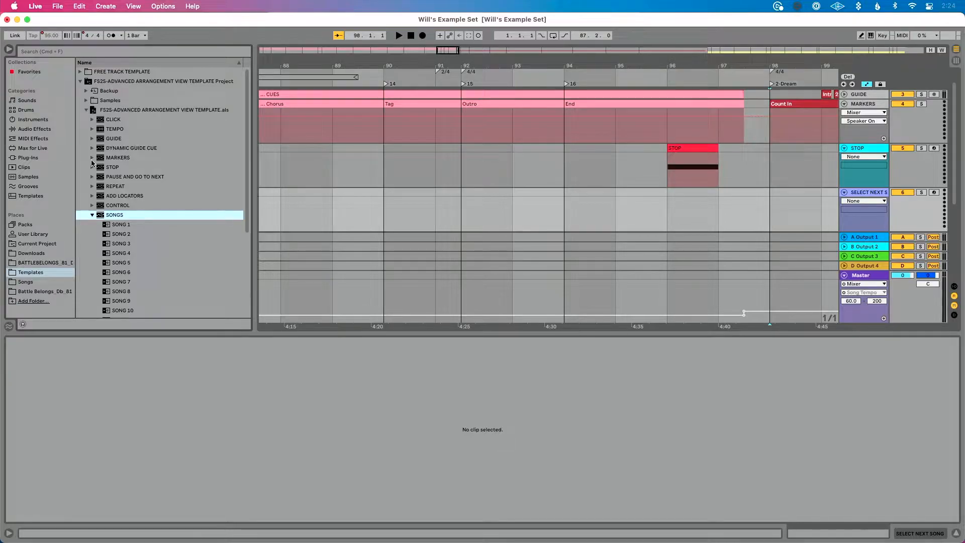
{"action": "left_click", "coordinate": [9, 49]}
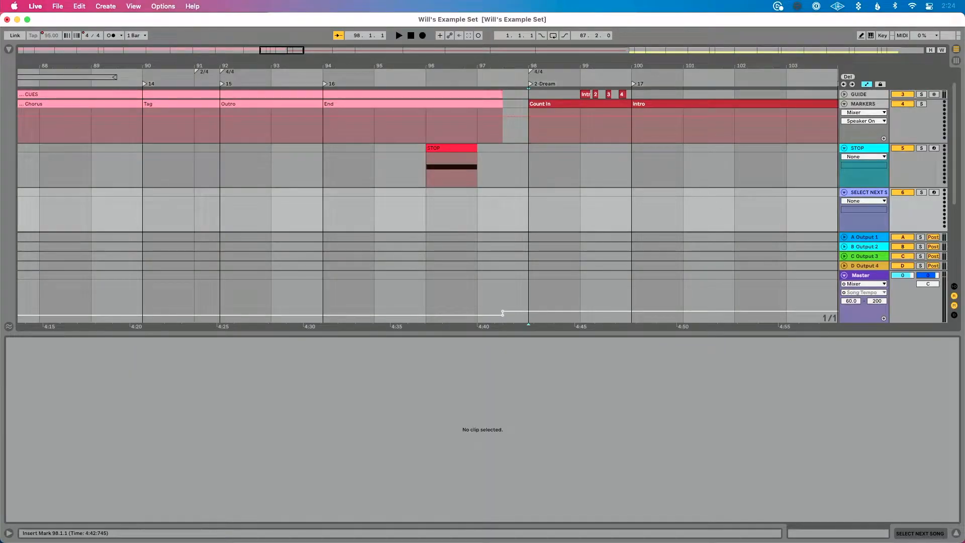
Insert an empty one-bar MIDI clip on the SELECT NEXT SONG track at bar 97, just before the 2-Dream locator
{"action": "left_click", "coordinate": [477, 202]}
{"action": "left_click_drag", "start_coordinate": [478, 201], "coordinate": [514, 206]}
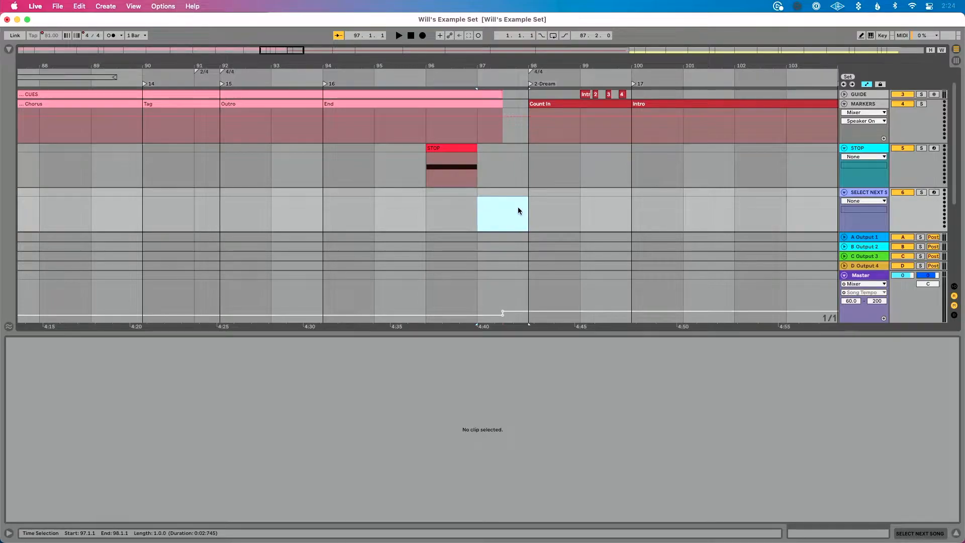
{"action": "key", "text": "super+shift+m"}
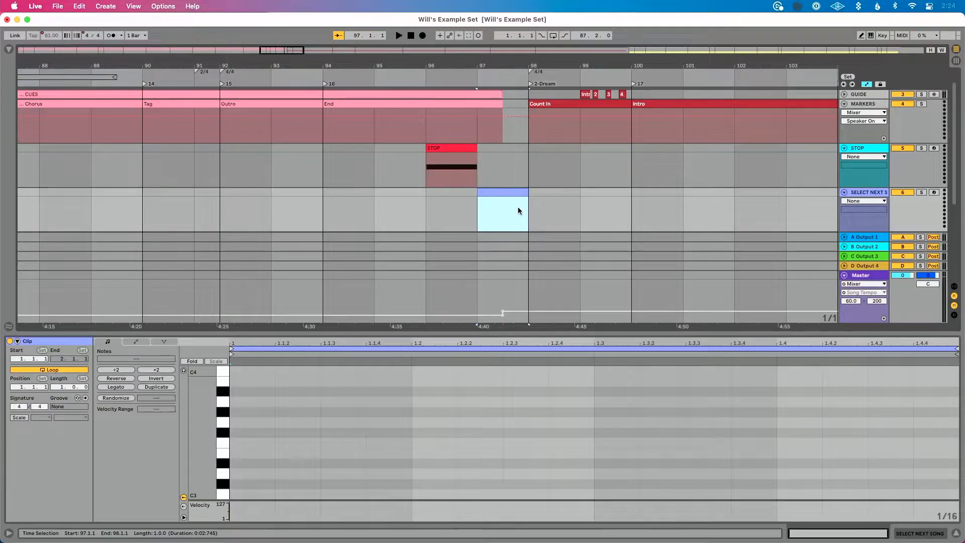
{"action": "scroll", "coordinate": [308, 386], "scroll_direction": "down", "scroll_amount": 12}
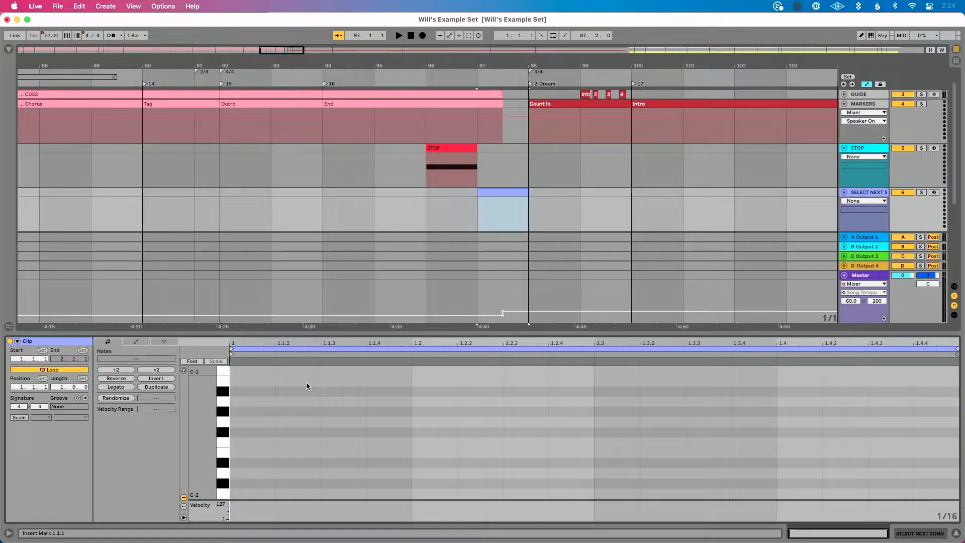
{"action": "key", "text": "super+m"}
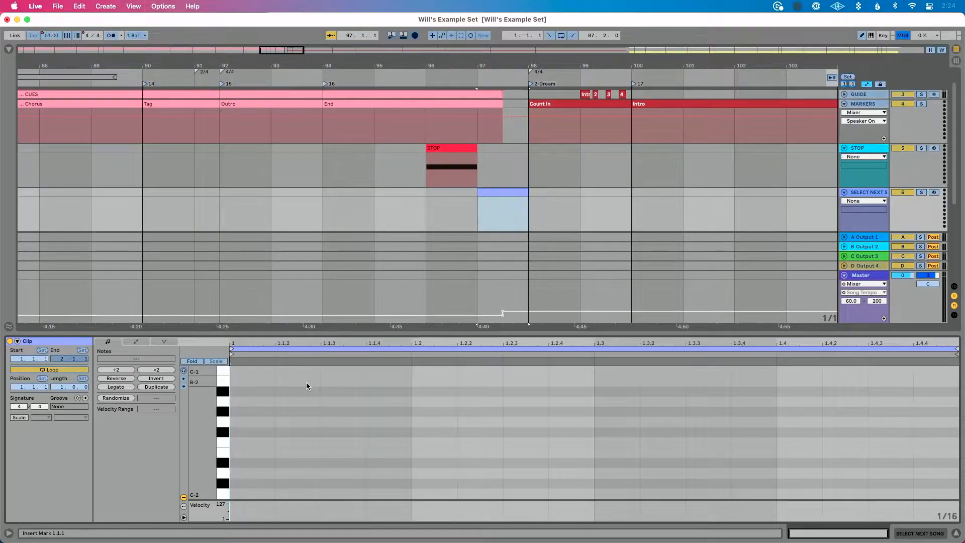
{"action": "left_click", "coordinate": [532, 86]}
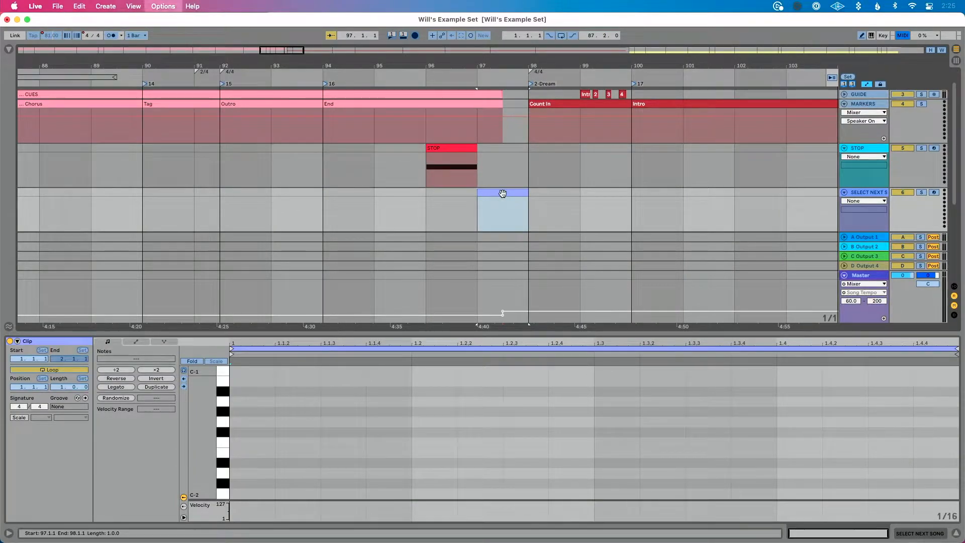
{"action": "key", "text": "super+m"}
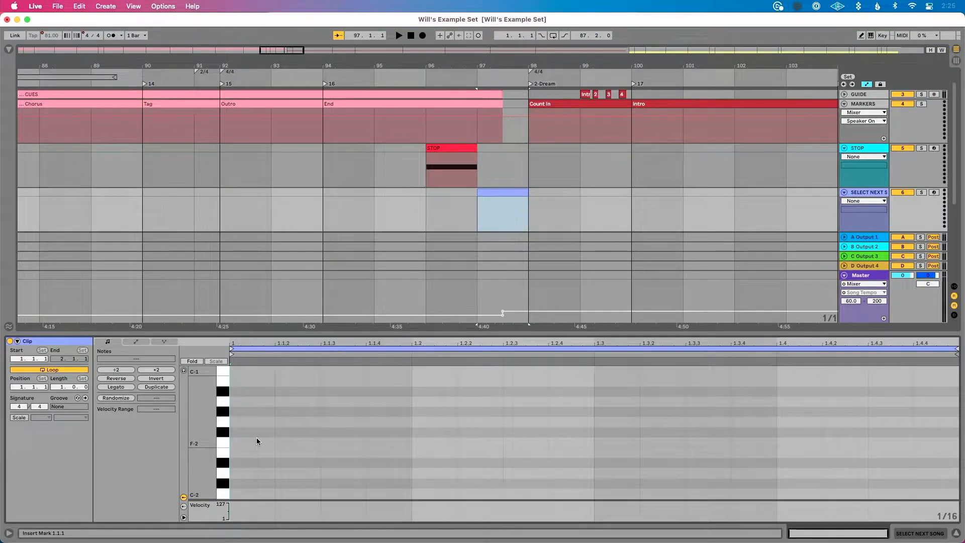
Add a G8 note at the start of the bar 97 clip and stretch it across the clip's full length
{"action": "scroll", "coordinate": [256, 441], "scroll_direction": "up", "scroll_amount": 15}
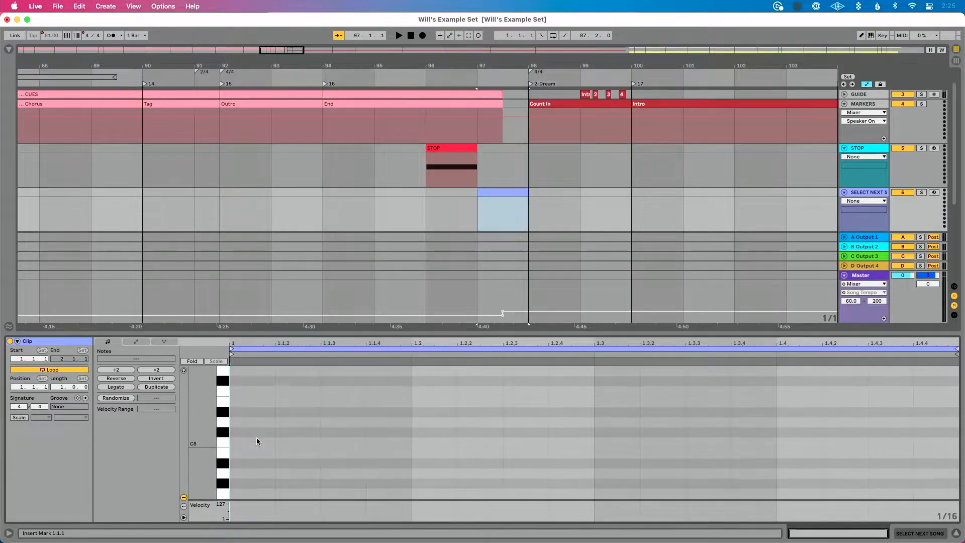
{"action": "double_click", "coordinate": [233, 371]}
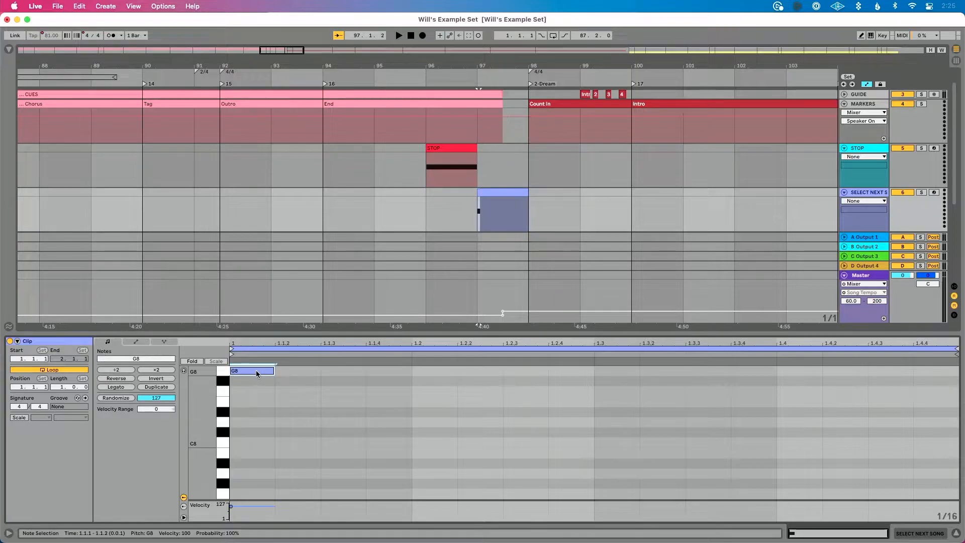
{"action": "left_click_drag", "start_coordinate": [274, 370], "coordinate": [957, 370]}
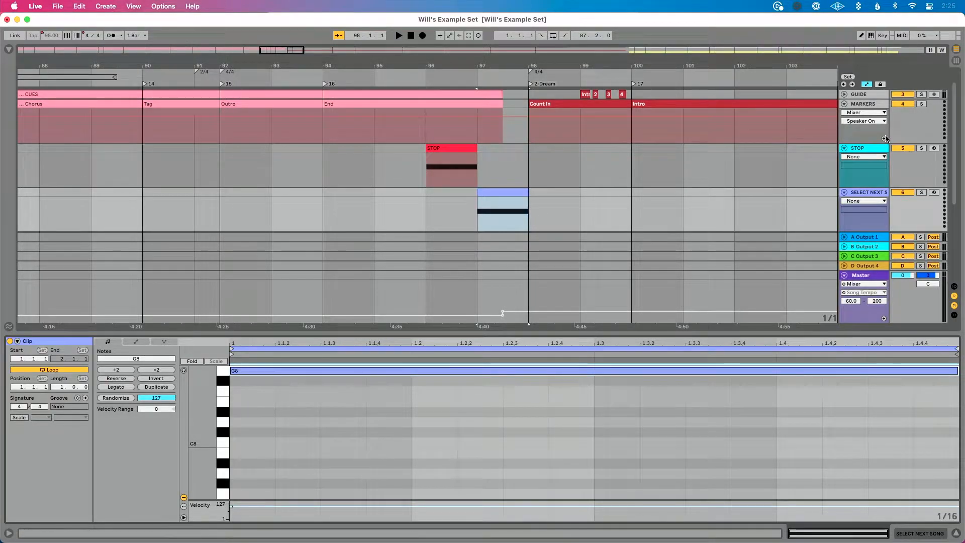
Deactivate the STOP track and route SELECT NEXT SONG's MIDI output to IAC Driver (Bus 1) on channel 16
{"action": "left_click", "coordinate": [903, 149]}
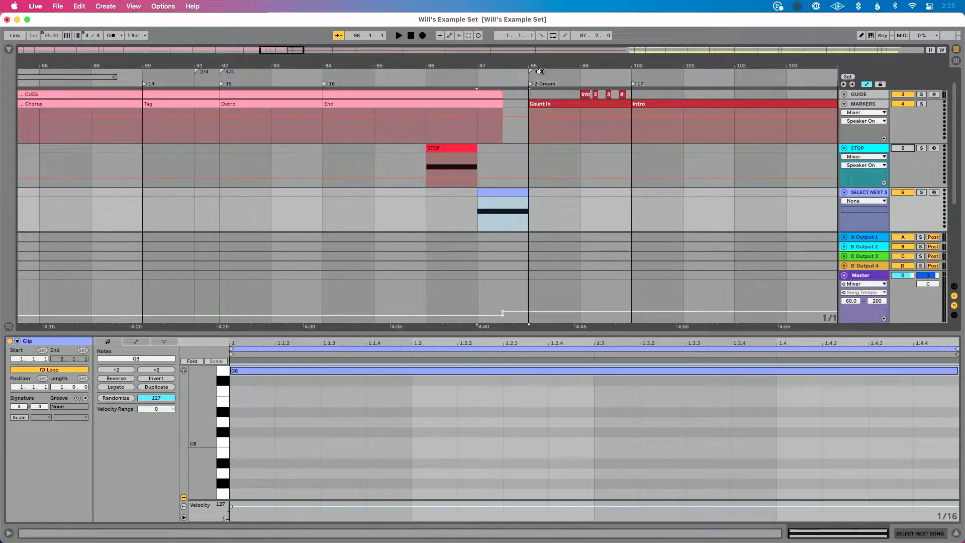
{"action": "key", "text": "Tab"}
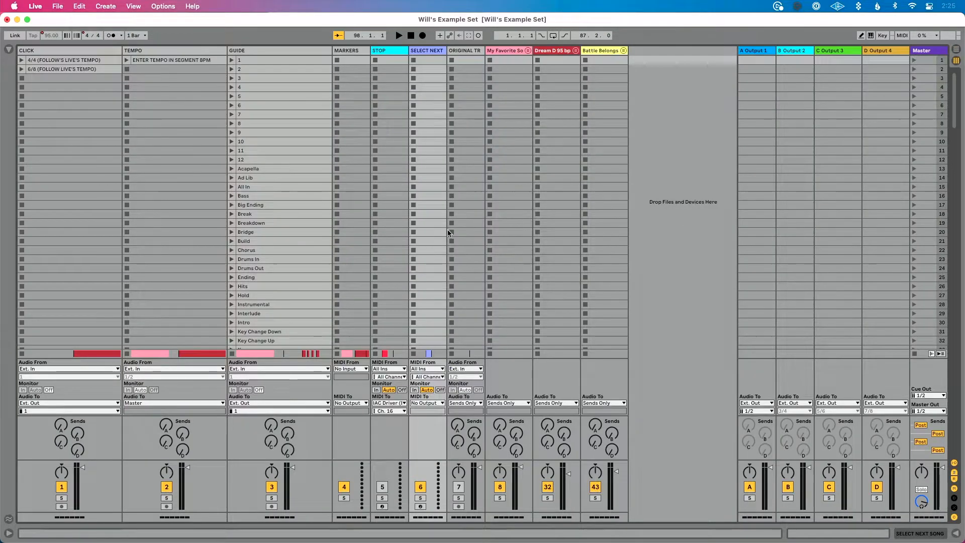
{"action": "left_click", "coordinate": [427, 402]}
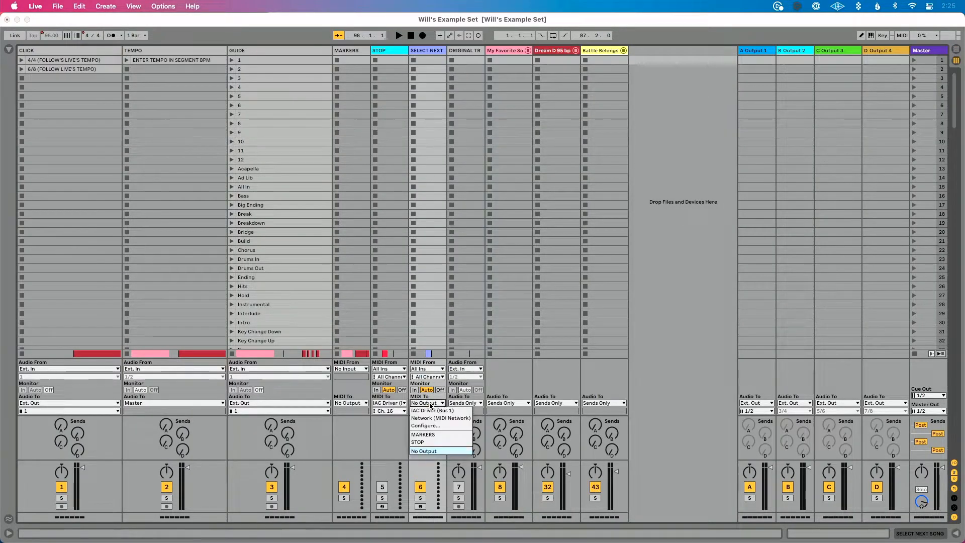
{"action": "left_click", "coordinate": [437, 411]}
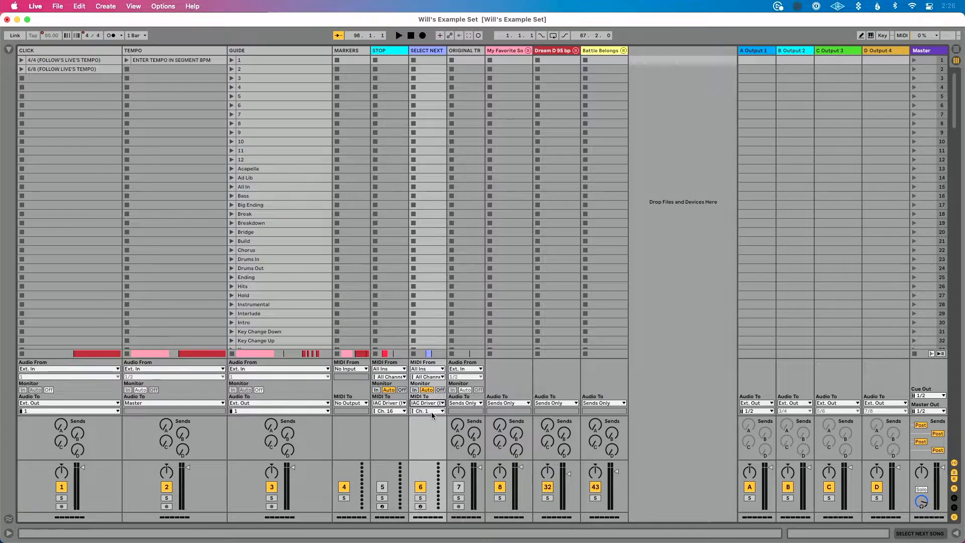
{"action": "left_click", "coordinate": [431, 411]}
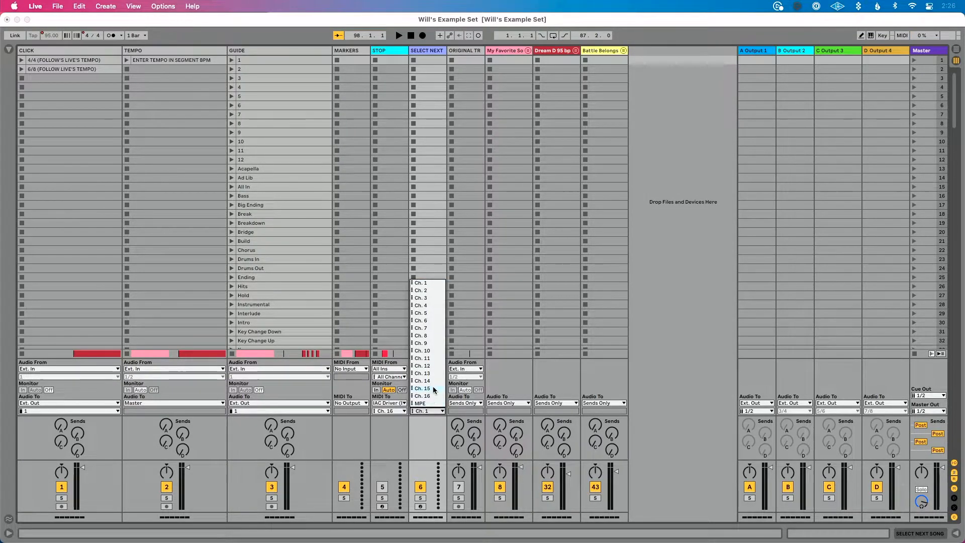
{"action": "left_click", "coordinate": [437, 391]}
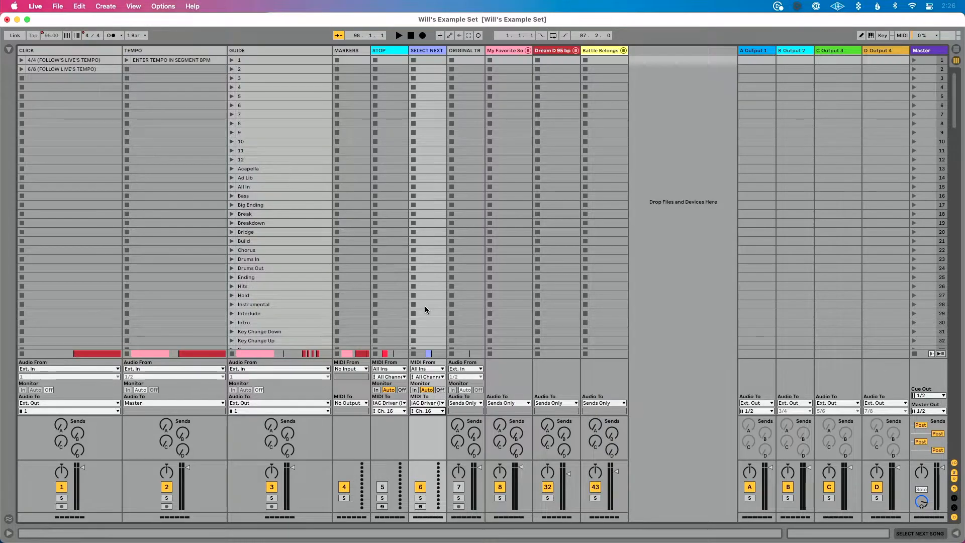
{"action": "key", "text": "Tab"}
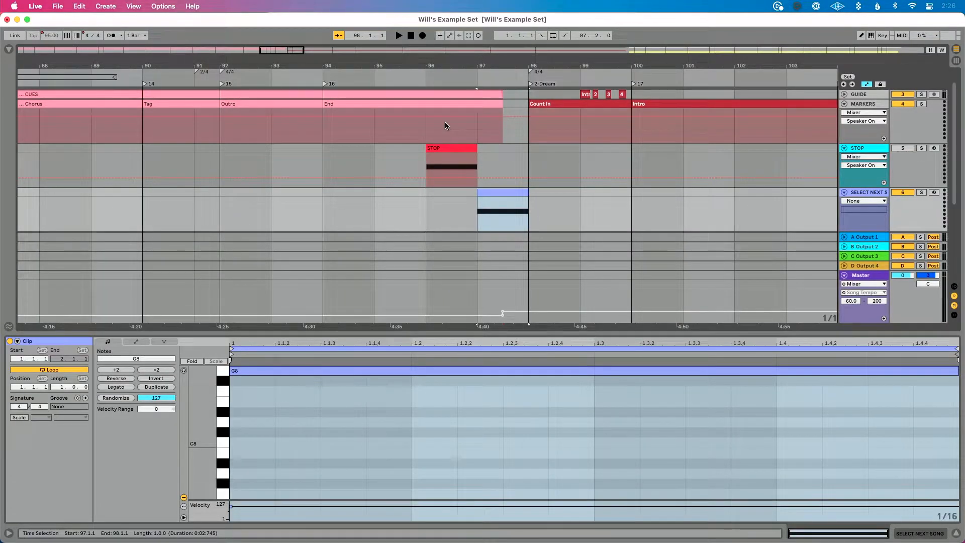
MIDI-map the 2-Dream locator to note G8 on channel 16 by playing the arrangement through the bar 97 clip, and check the mappings list
{"action": "key", "text": "super+m"}
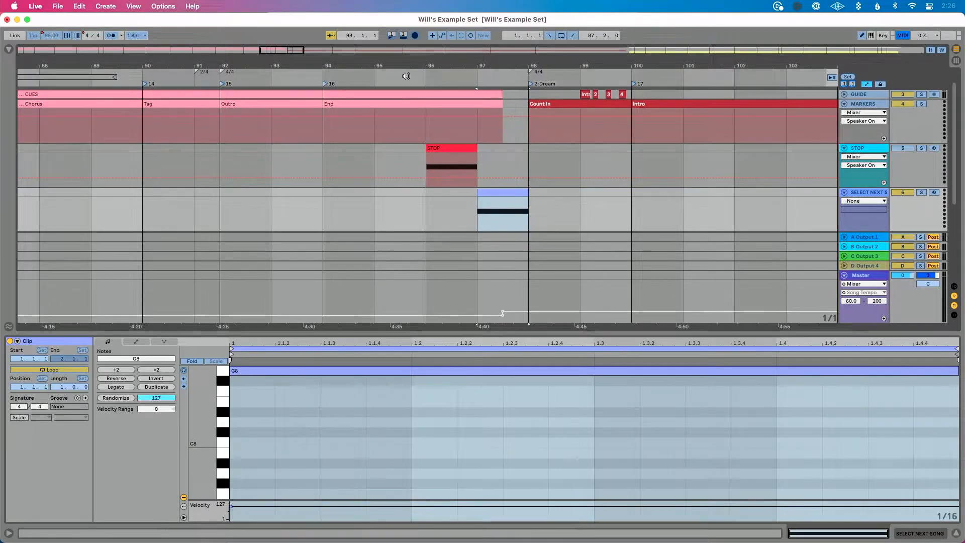
{"action": "left_click", "coordinate": [406, 76]}
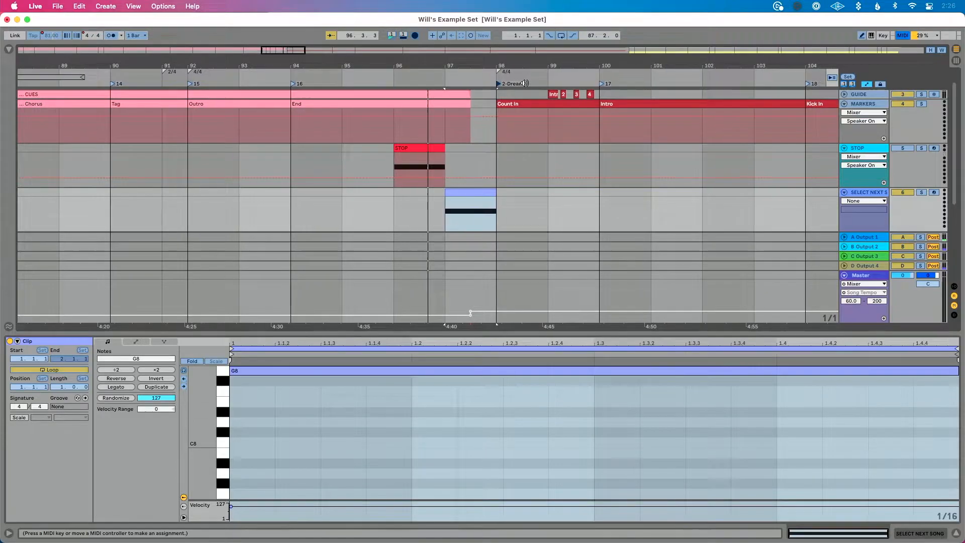
{"action": "key", "text": "super+m"}
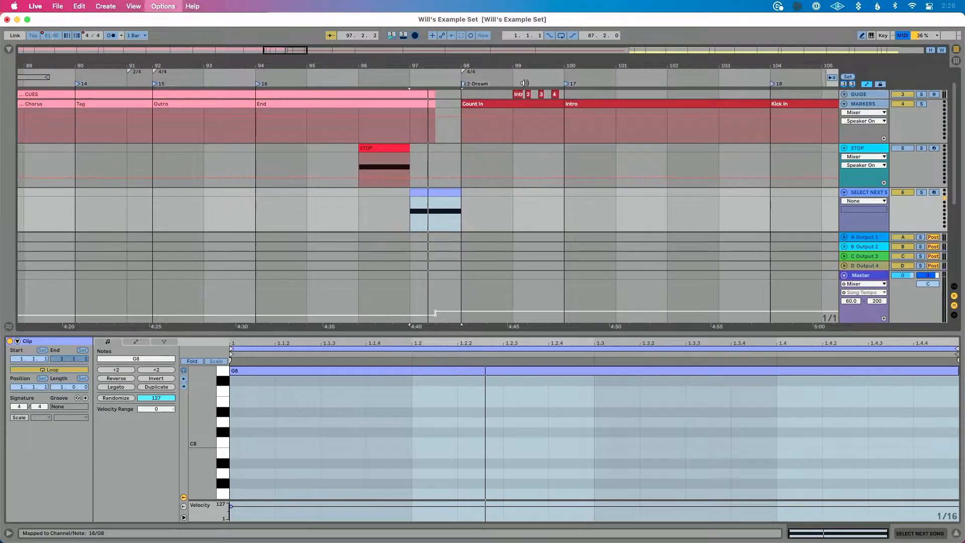
{"action": "key", "text": "space"}
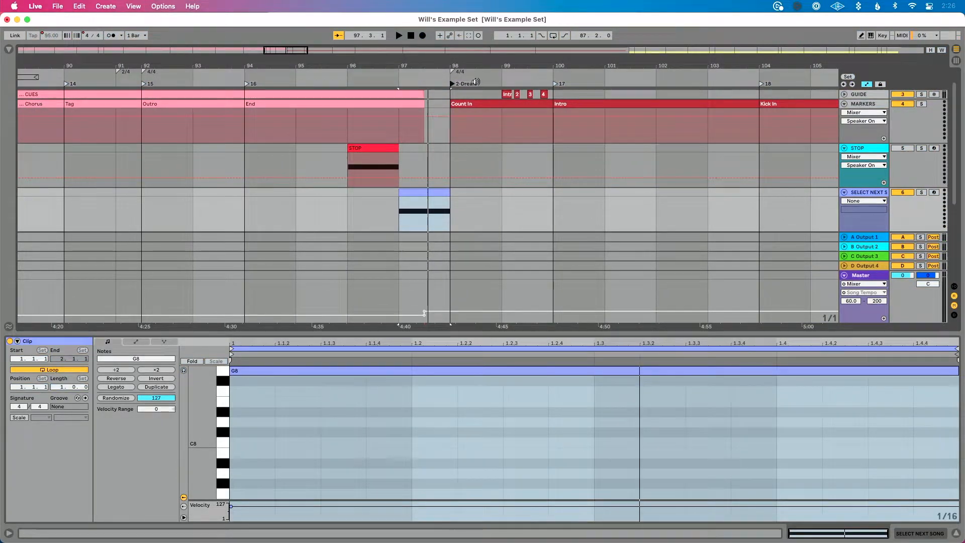
{"action": "key", "text": "super+m"}
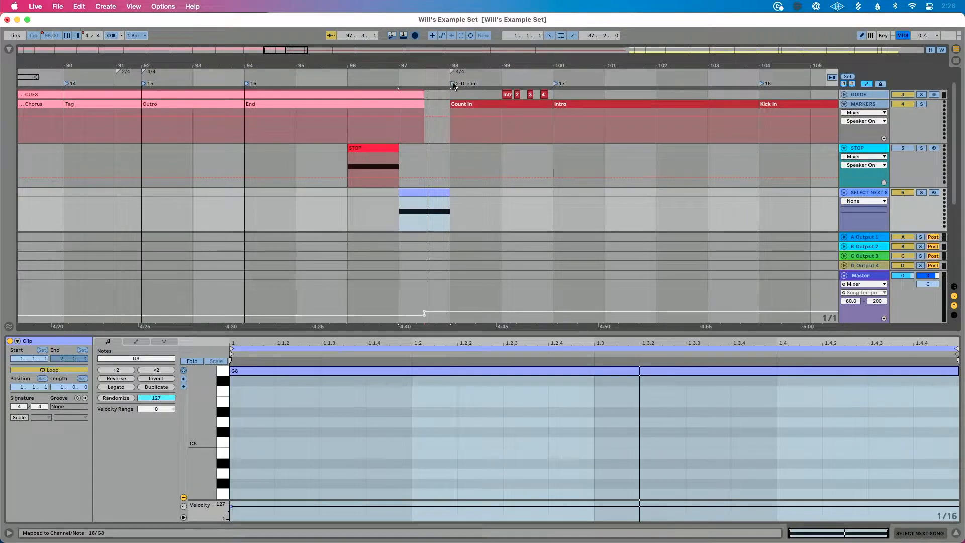
{"action": "left_click", "coordinate": [9, 49]}
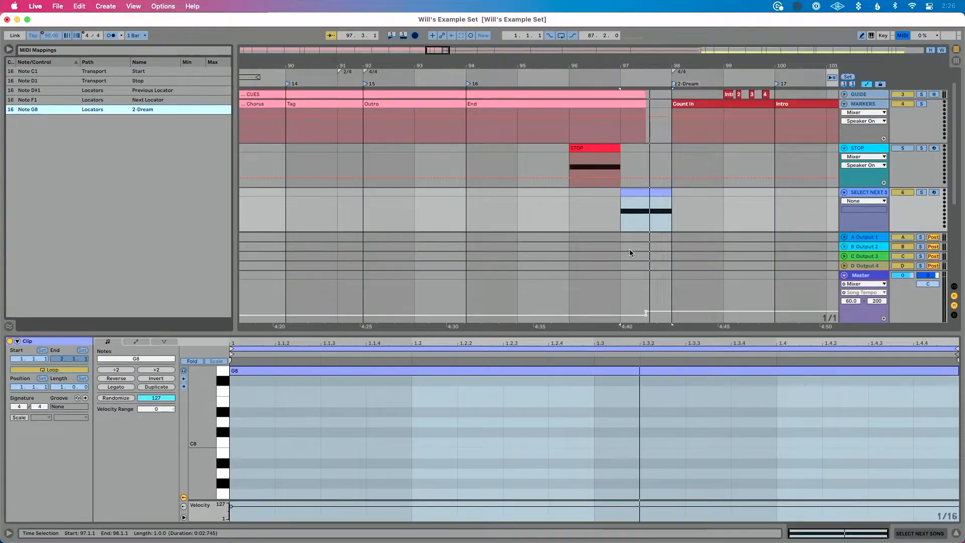
Leave MIDI mapping and rename the bar 97 clip on the SELECT NEXT SONG track as SONG 2
{"action": "left_click", "coordinate": [641, 192]}
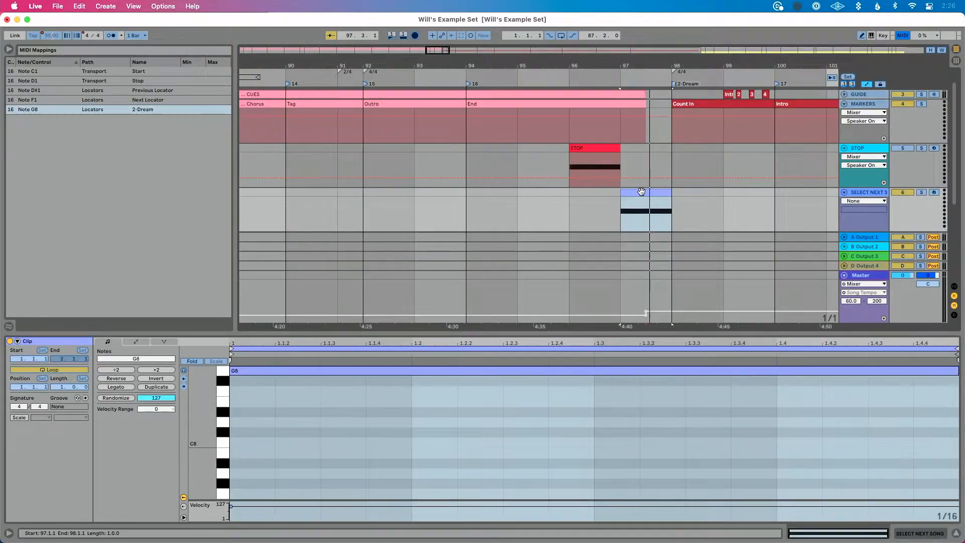
{"action": "key", "text": "super+m"}
{"action": "left_click", "coordinate": [642, 193]}
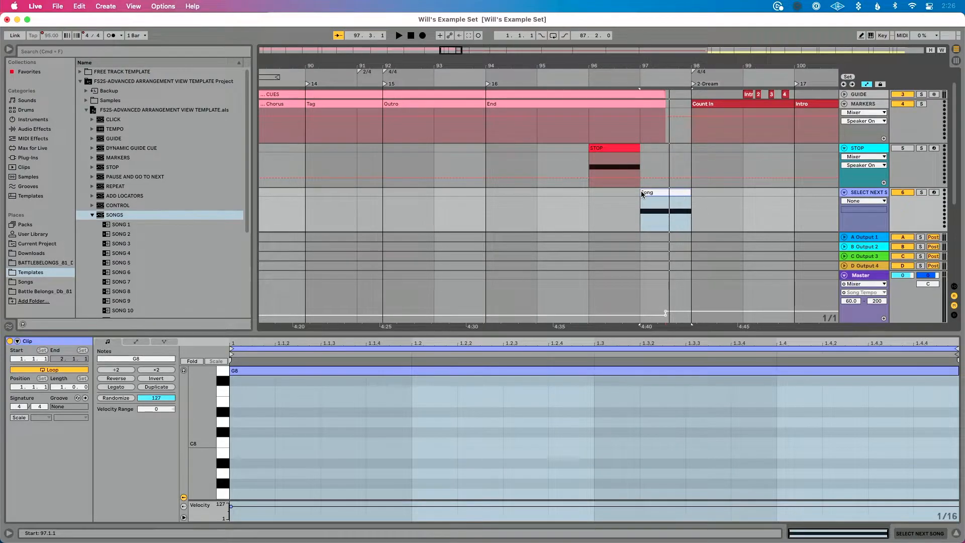
{"action": "left_click", "coordinate": [641, 192]}
{"action": "key", "text": "super+r"}
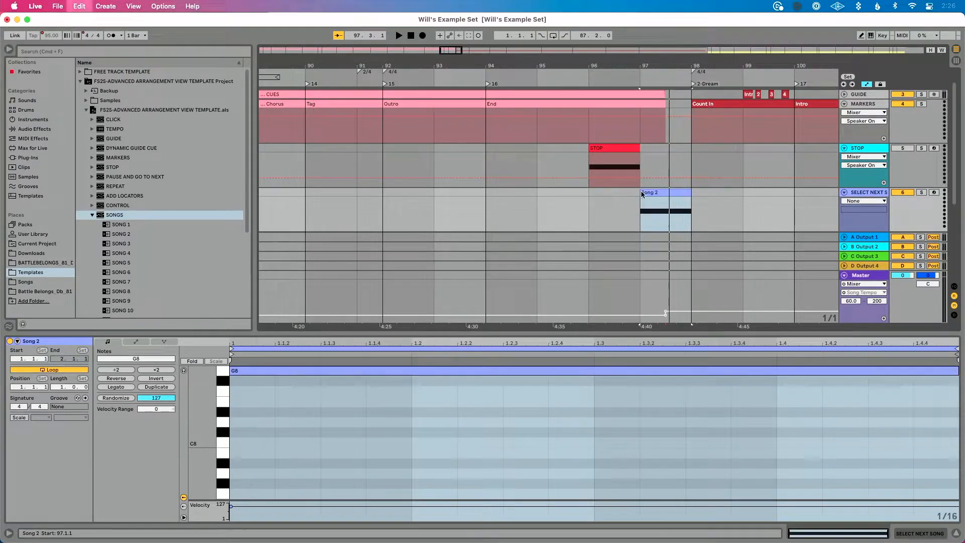
{"action": "key", "text": "Return"}
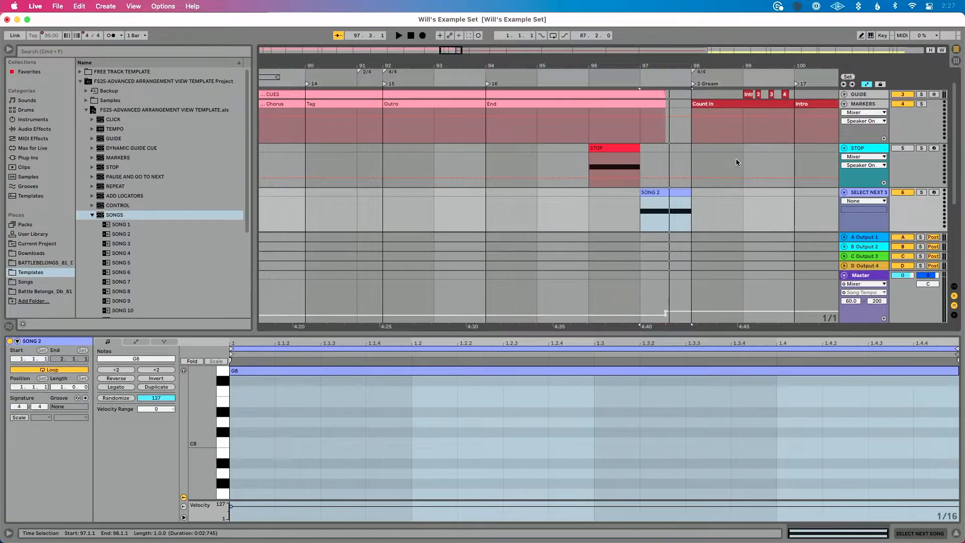
{"action": "left_click", "coordinate": [667, 198]}
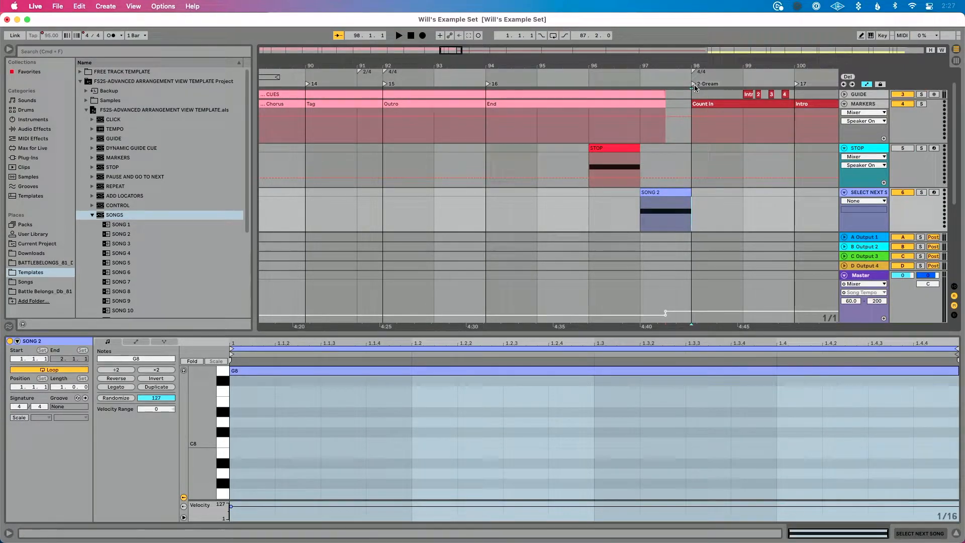
Move the SONG 2 clip to bar 96 directly beneath the STOP clip and reactivate the STOP track
{"action": "left_click_drag", "start_coordinate": [675, 192], "coordinate": [628, 190]}
{"action": "left_click", "coordinate": [904, 148]}
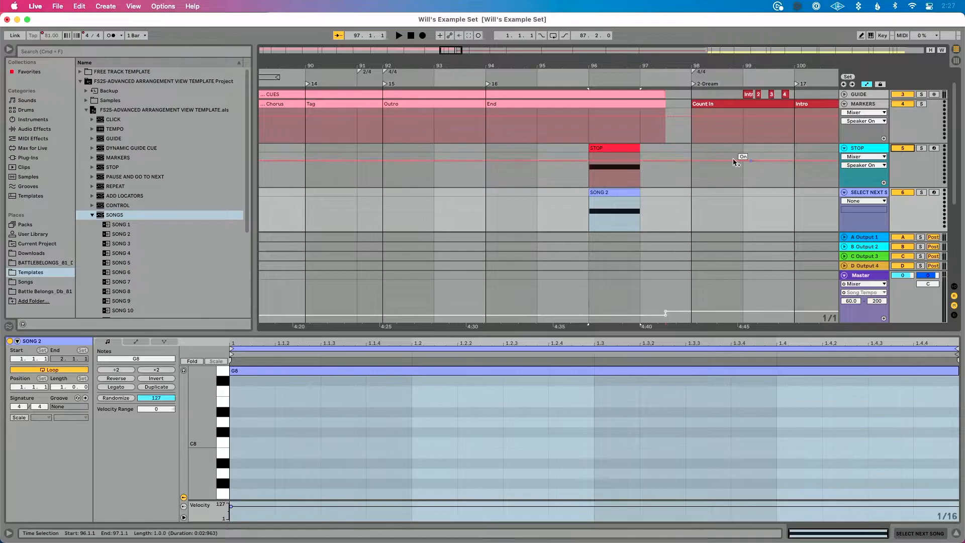
Hide the browser to widen the arrangement and select the SONG 2 clip at bar 96
{"action": "left_click", "coordinate": [8, 50]}
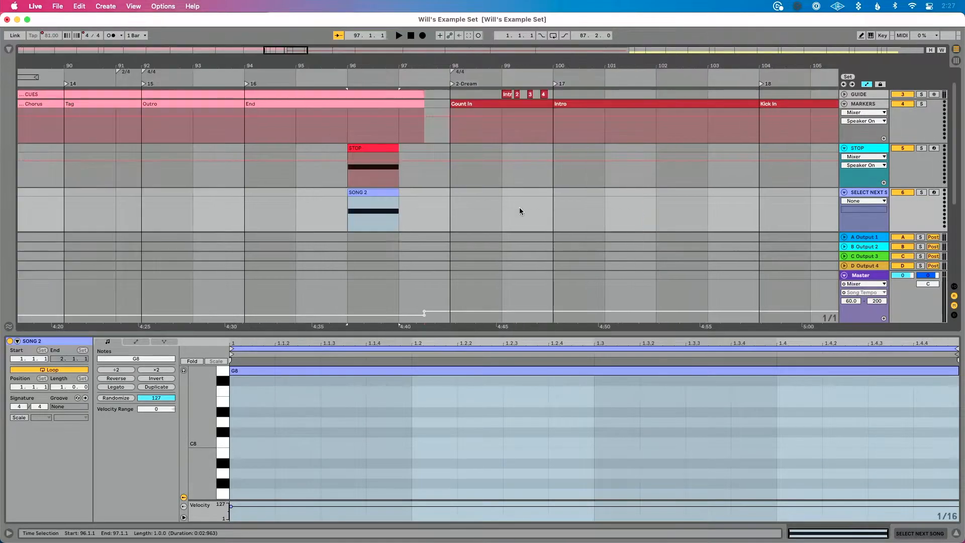
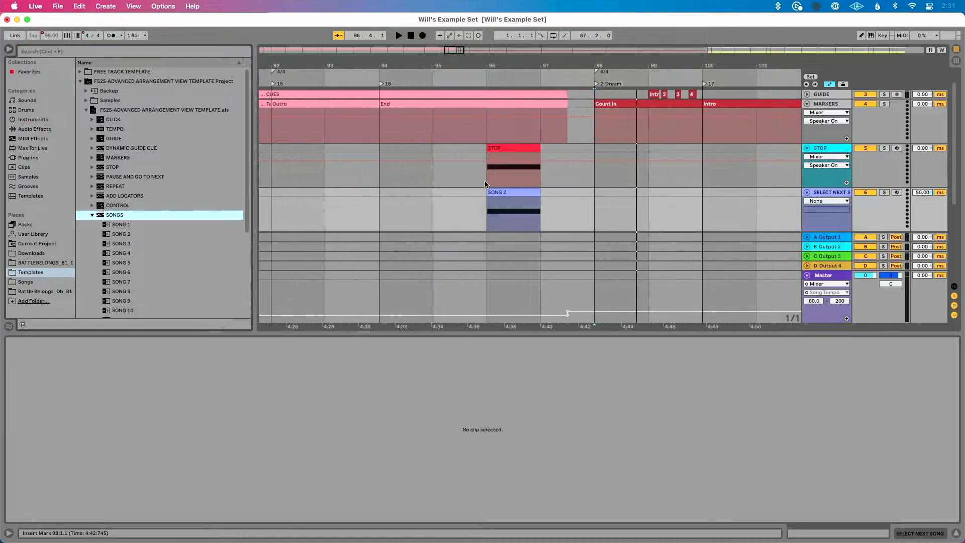
{"action": "left_click", "coordinate": [7, 48]}
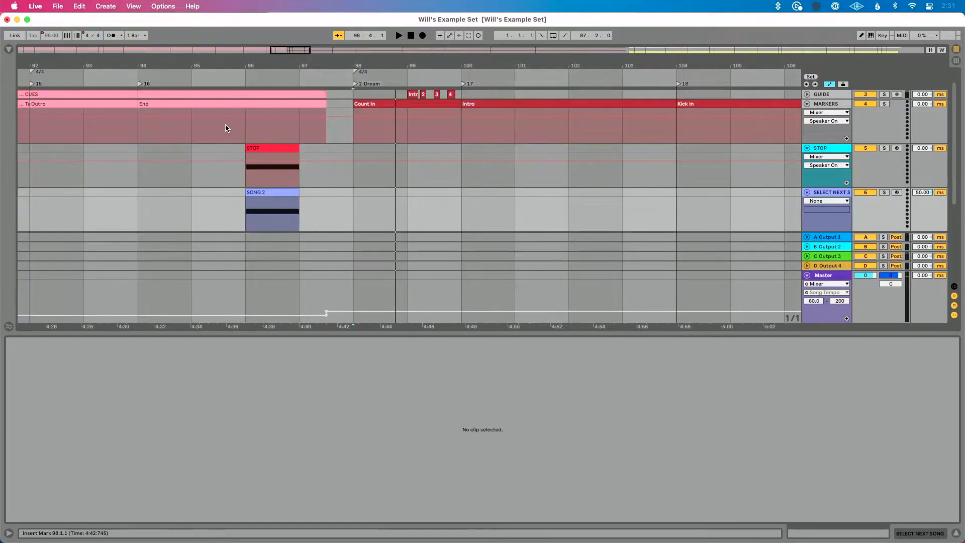
{"action": "left_click", "coordinate": [268, 193]}
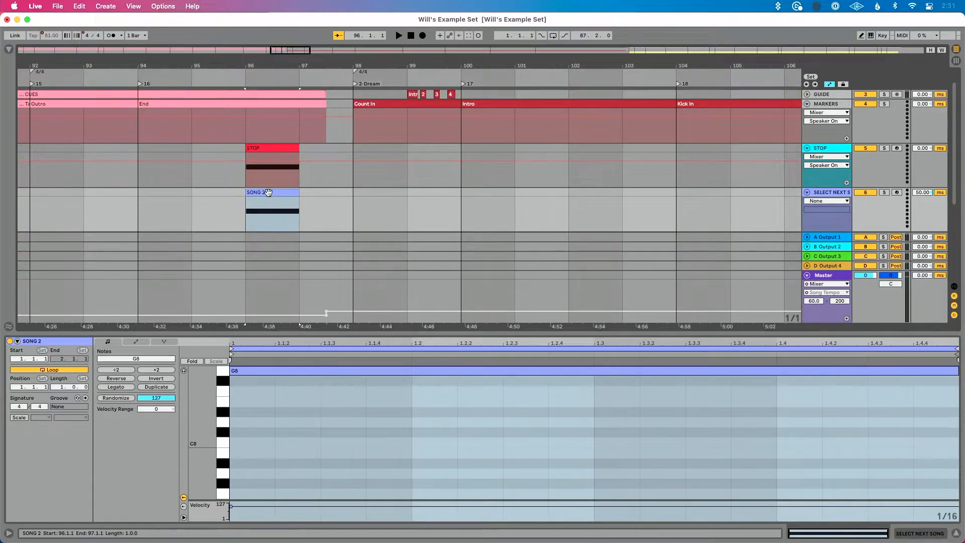
Create a one-bar MIDI clip at bar 218 on the SELECT NEXT SONG track with an F#8 note across its full length
{"action": "scroll", "coordinate": [269, 193], "scroll_direction": "down", "scroll_amount": 10}
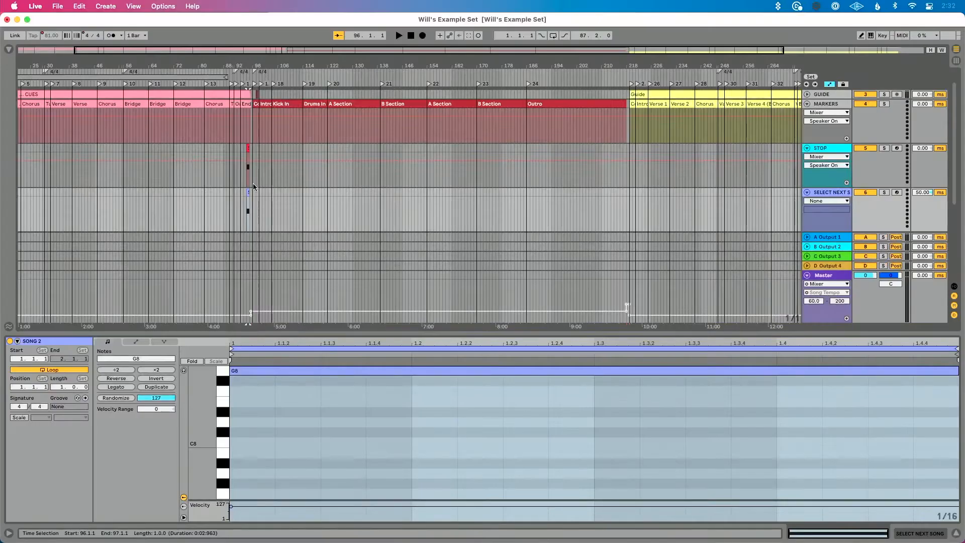
{"action": "scroll", "coordinate": [457, 239], "scroll_direction": "up", "scroll_amount": 3}
{"action": "scroll", "coordinate": [457, 240], "scroll_direction": "right", "scroll_amount": 10}
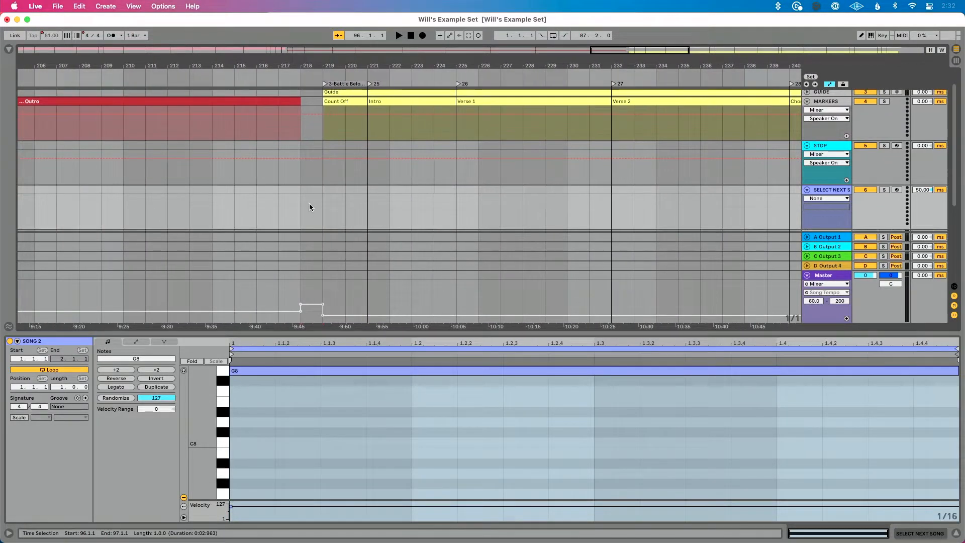
{"action": "left_click_drag", "start_coordinate": [301, 202], "coordinate": [317, 204]}
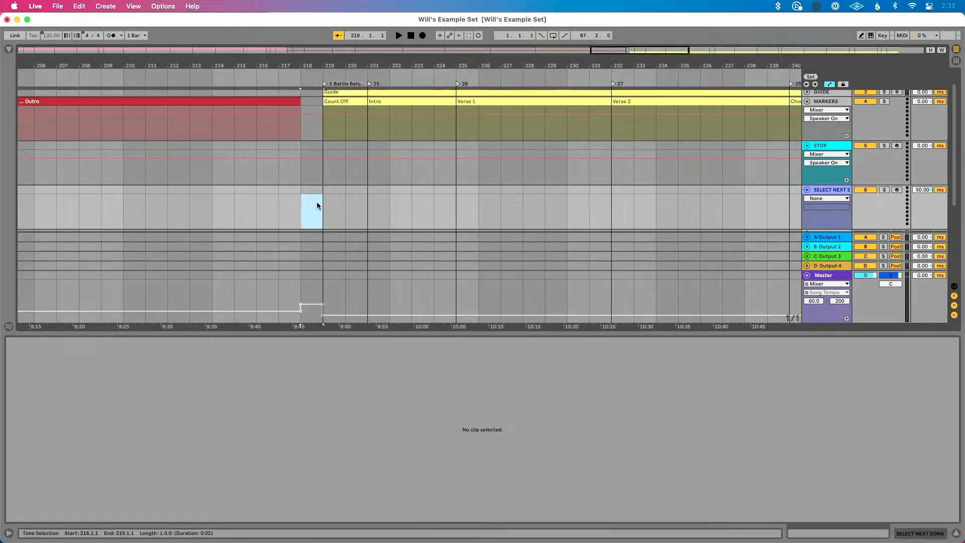
{"action": "double_click", "coordinate": [317, 205]}
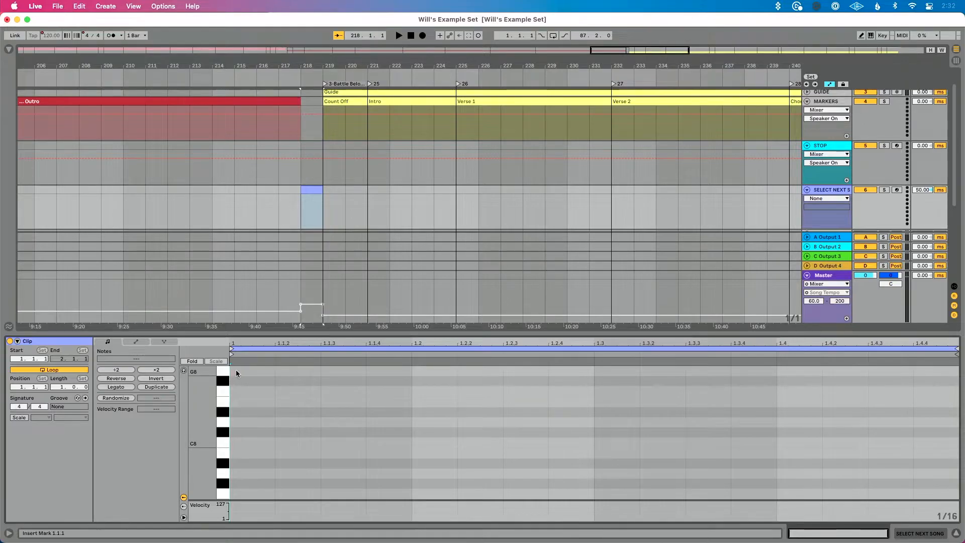
{"action": "double_click", "coordinate": [239, 381]}
{"action": "left_click_drag", "start_coordinate": [272, 380], "coordinate": [947, 380]}
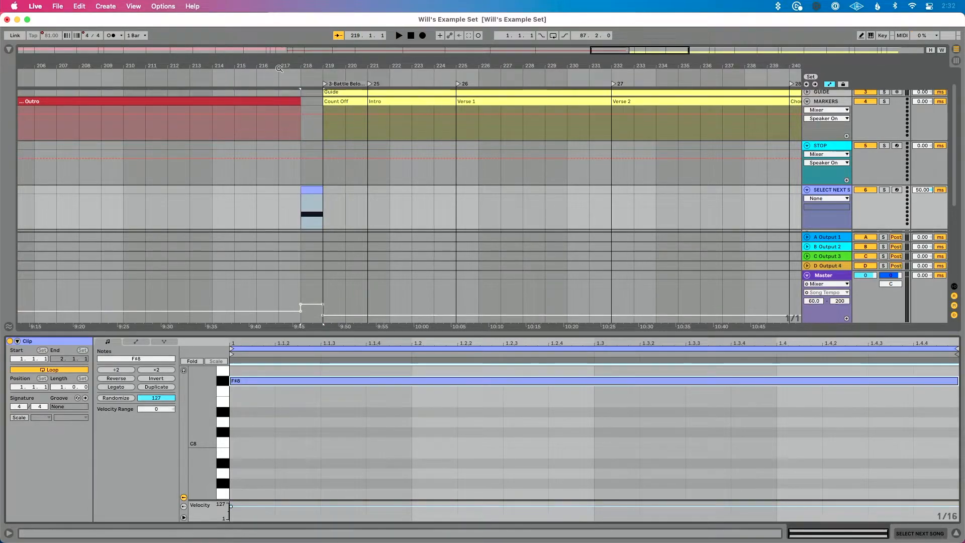
MIDI-map the 3-Battle Belongs locator to note F#8 by playing through the bar 218 clip, and test it outside mapping mode
{"action": "key", "text": "super+m"}
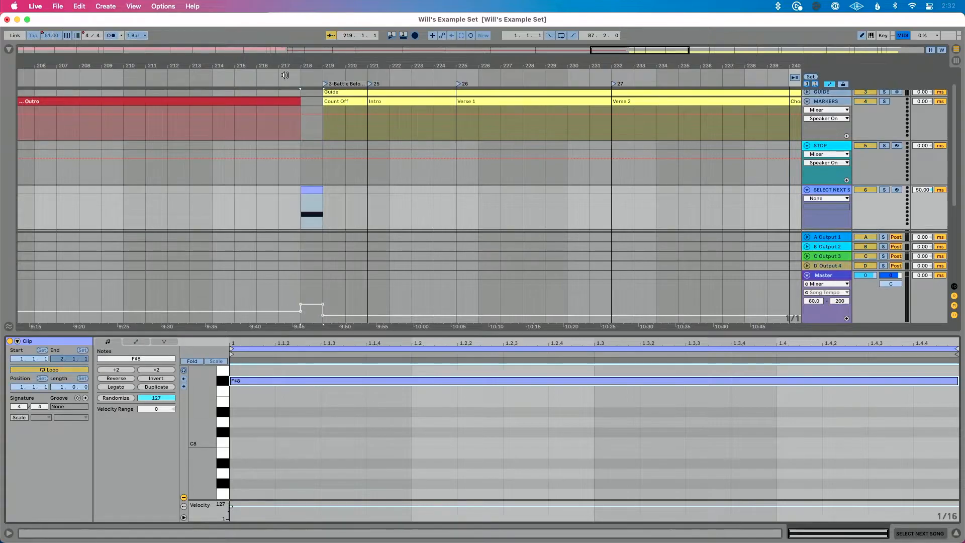
{"action": "left_click", "coordinate": [284, 75]}
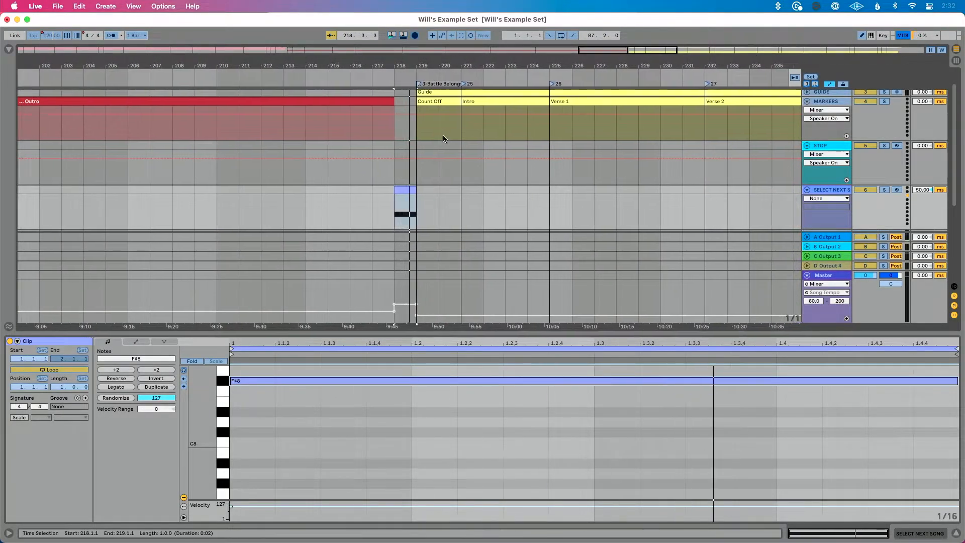
{"action": "left_click", "coordinate": [422, 84]}
{"action": "key", "text": "super+m"}
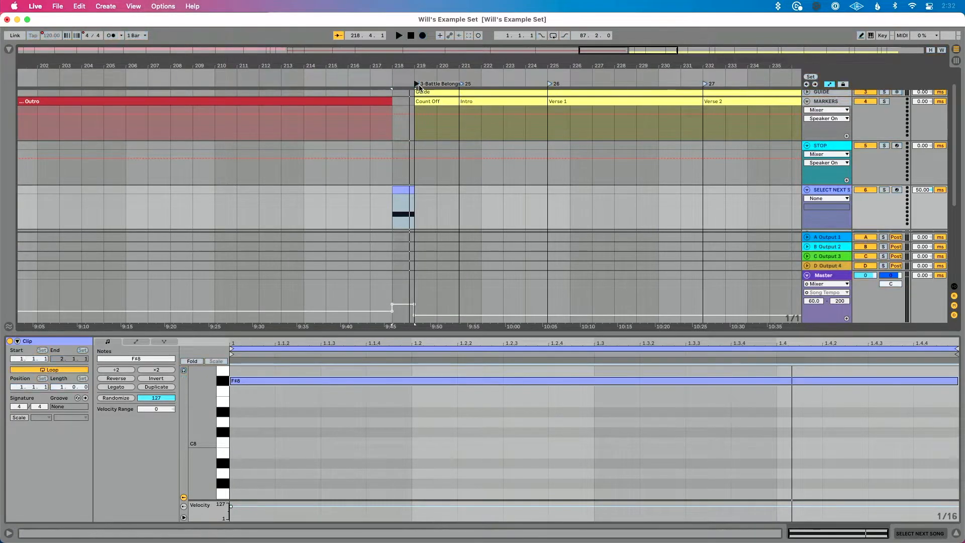
{"action": "left_click", "coordinate": [374, 79]}
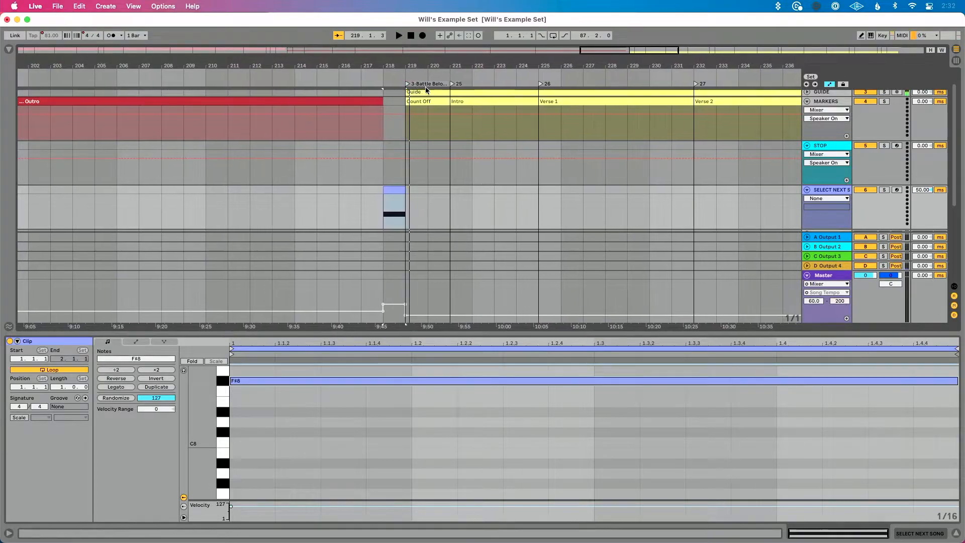
Rename the bar 218 clip as Song 3 and cut it from the SELECT NEXT SONG track
{"action": "left_click", "coordinate": [399, 189]}
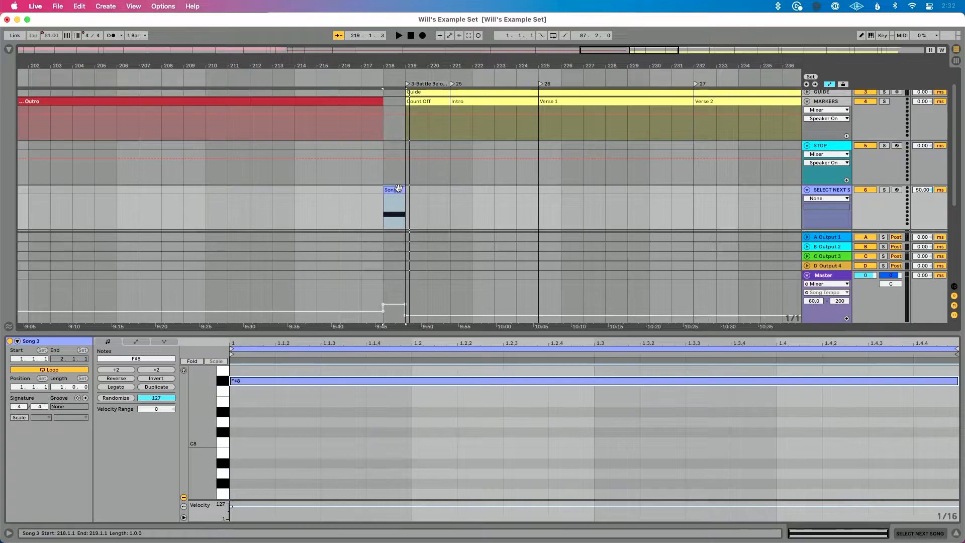
{"action": "key", "text": "Delete"}
Paste the Song 3 clip over the SONG 2 clip at bar 96 and go to locator 16
{"action": "scroll", "coordinate": [398, 187], "scroll_direction": "down", "scroll_amount": 10}
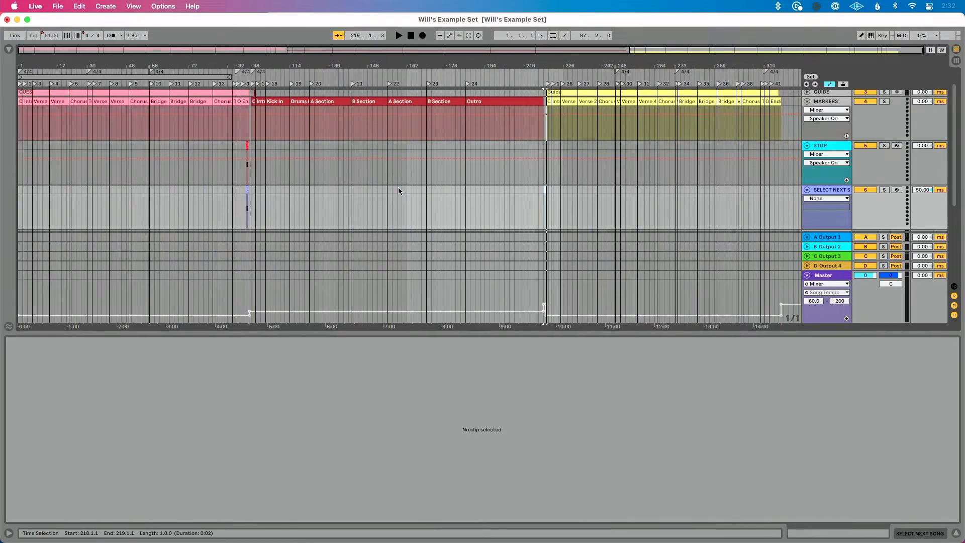
{"action": "scroll", "coordinate": [398, 187], "scroll_direction": "up", "scroll_amount": 1}
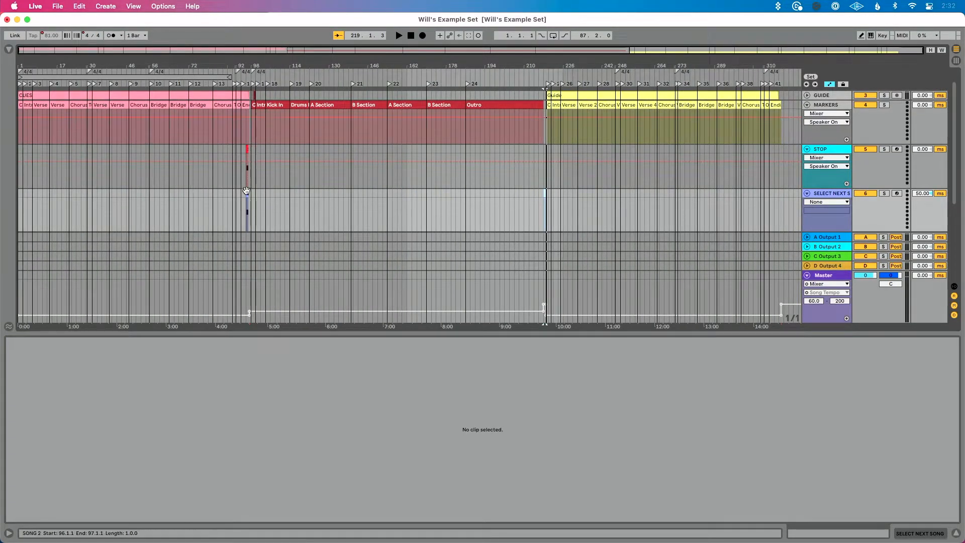
{"action": "scroll", "coordinate": [249, 196], "scroll_direction": "up", "scroll_amount": 8}
{"action": "scroll", "coordinate": [249, 190], "scroll_direction": "up", "scroll_amount": 4}
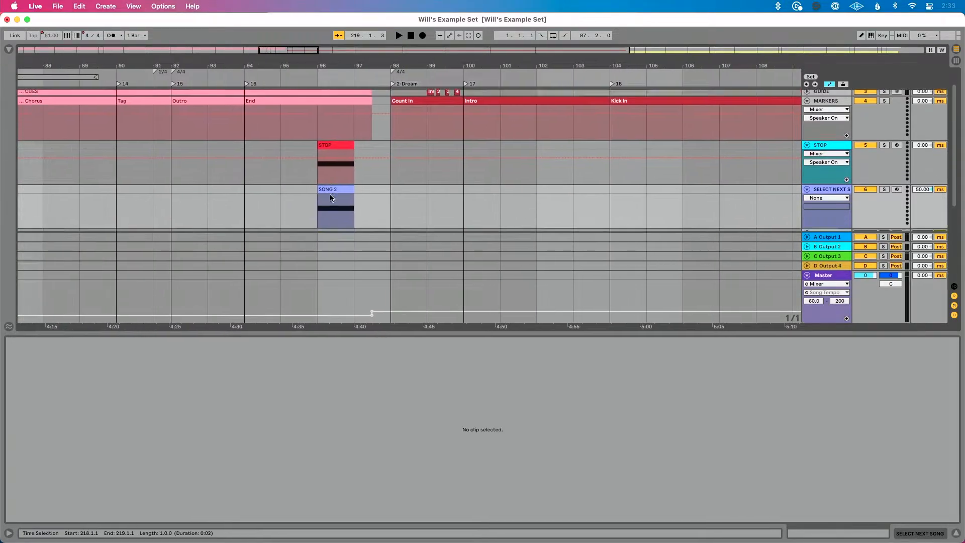
{"action": "scroll", "coordinate": [322, 194], "scroll_direction": "down", "scroll_amount": 3}
{"action": "scroll", "coordinate": [322, 194], "scroll_direction": "left", "scroll_amount": 2}
{"action": "scroll", "coordinate": [351, 138], "scroll_direction": "up", "scroll_amount": 3}
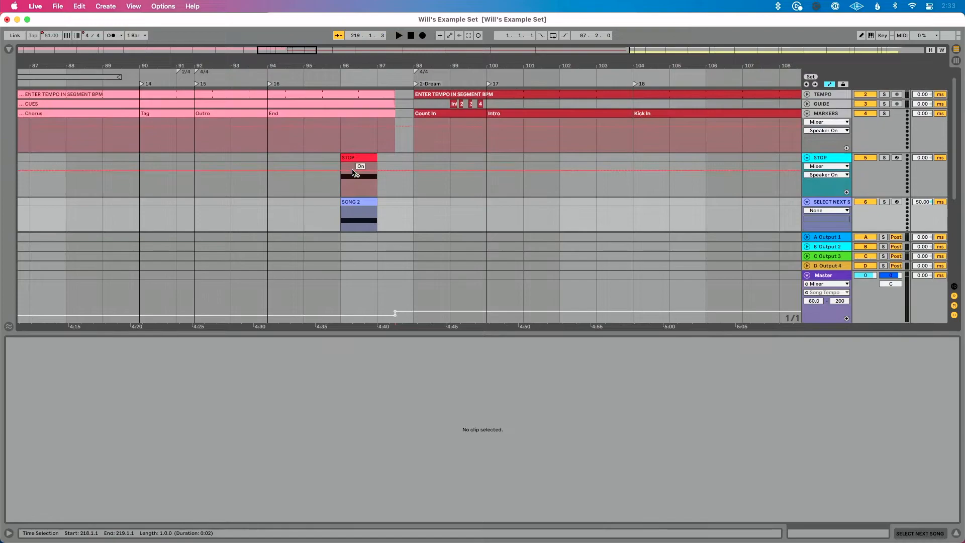
{"action": "scroll", "coordinate": [352, 170], "scroll_direction": "down", "scroll_amount": 1}
{"action": "left_click", "coordinate": [353, 186]}
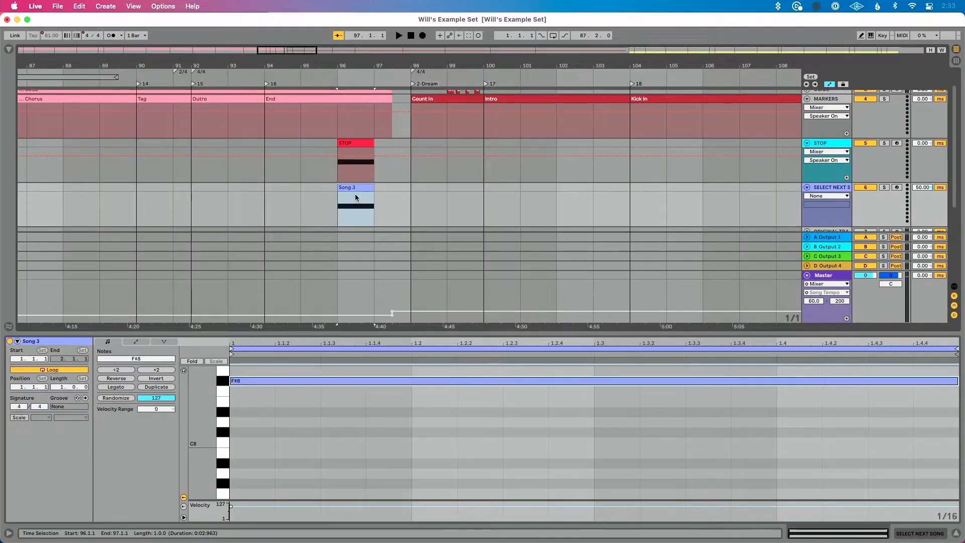
{"action": "left_click", "coordinate": [268, 84]}
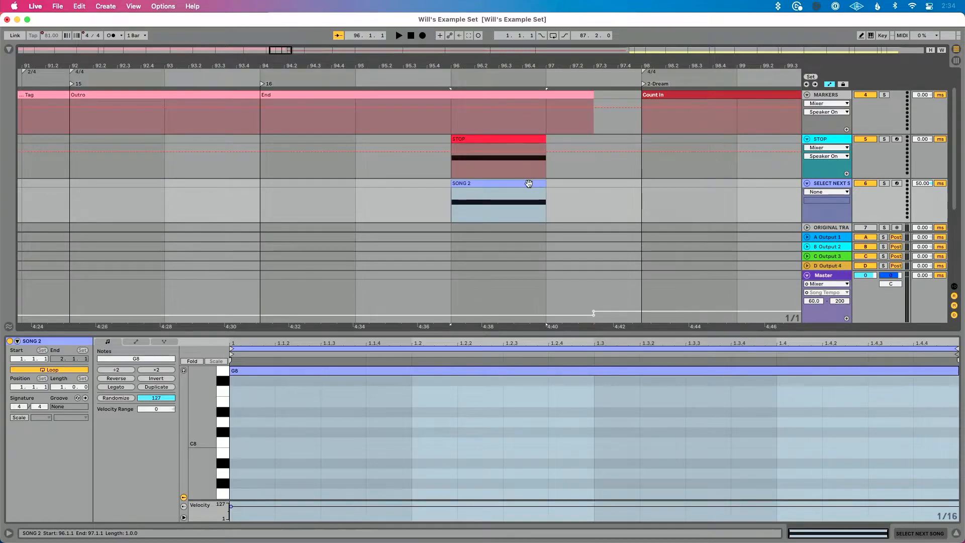
Deactivate the STOP clip at bar 96 and reactivate it, viewing the SONG 2 clip alongside it
{"action": "left_click", "coordinate": [509, 142]}
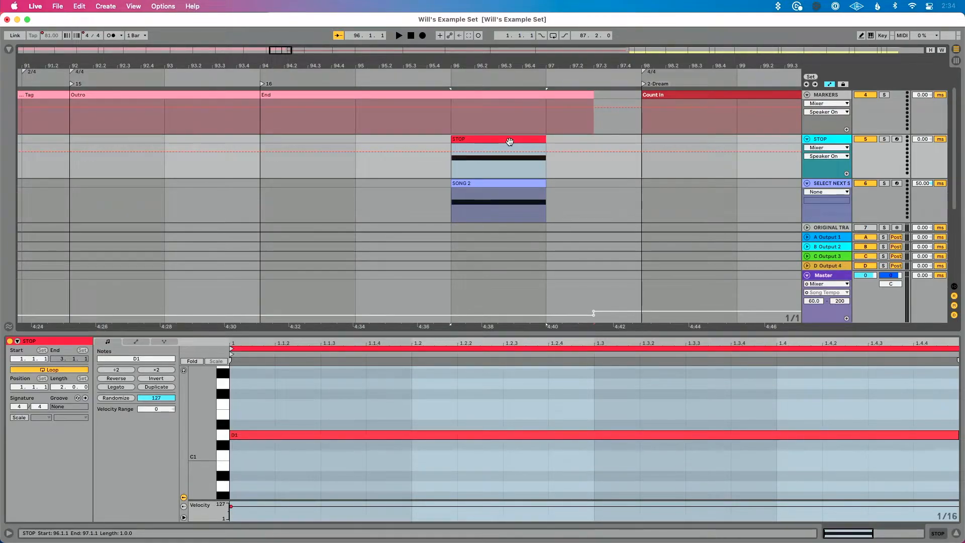
{"action": "key", "text": "0"}
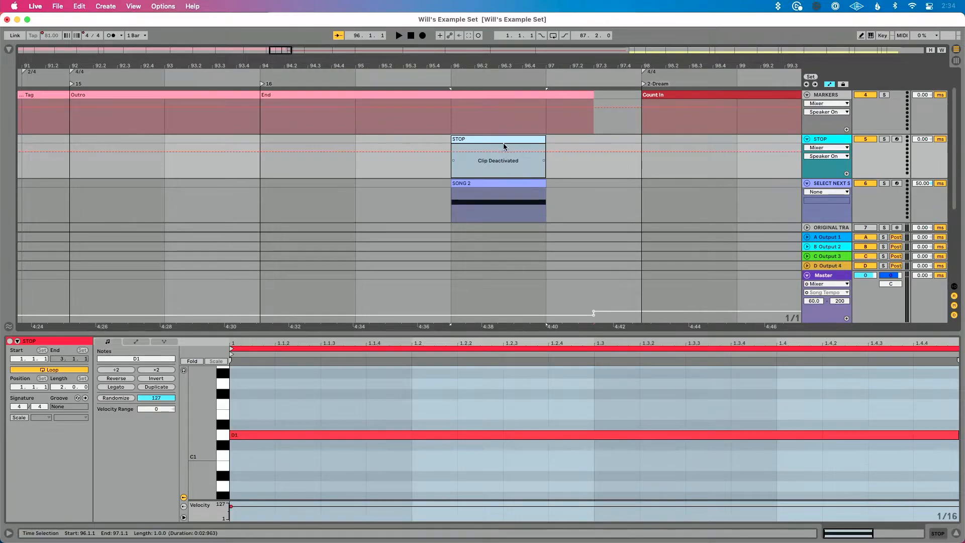
{"action": "key", "text": "0"}
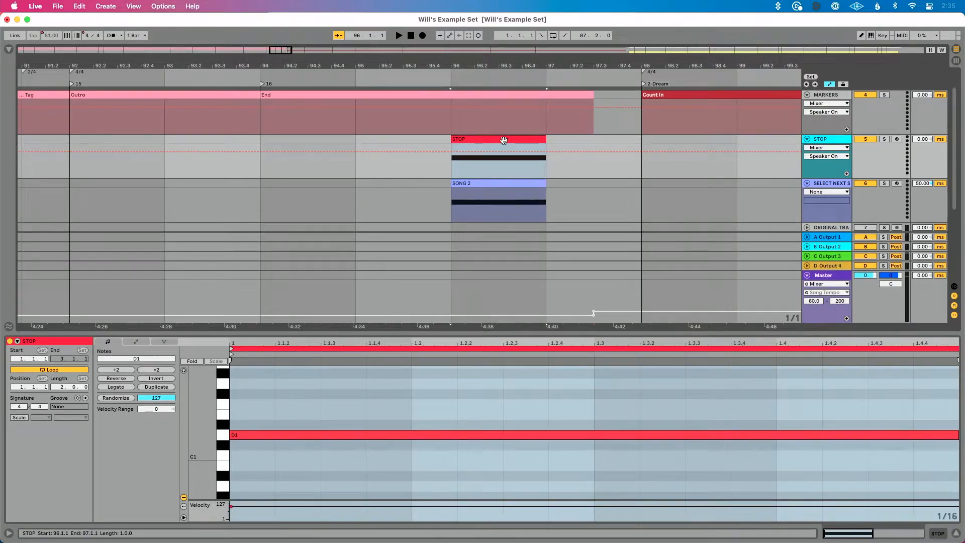
{"action": "left_click", "coordinate": [503, 179]}
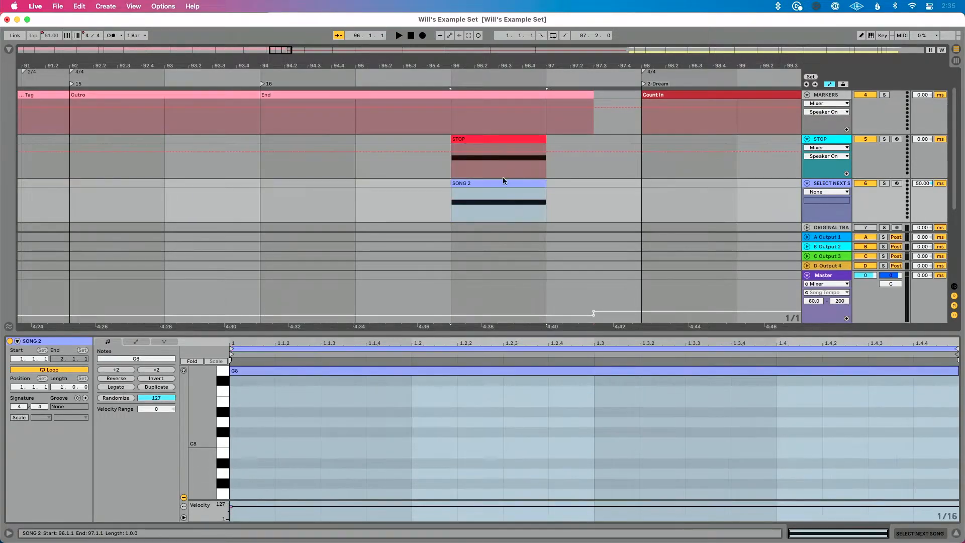
{"action": "left_click", "coordinate": [501, 140]}
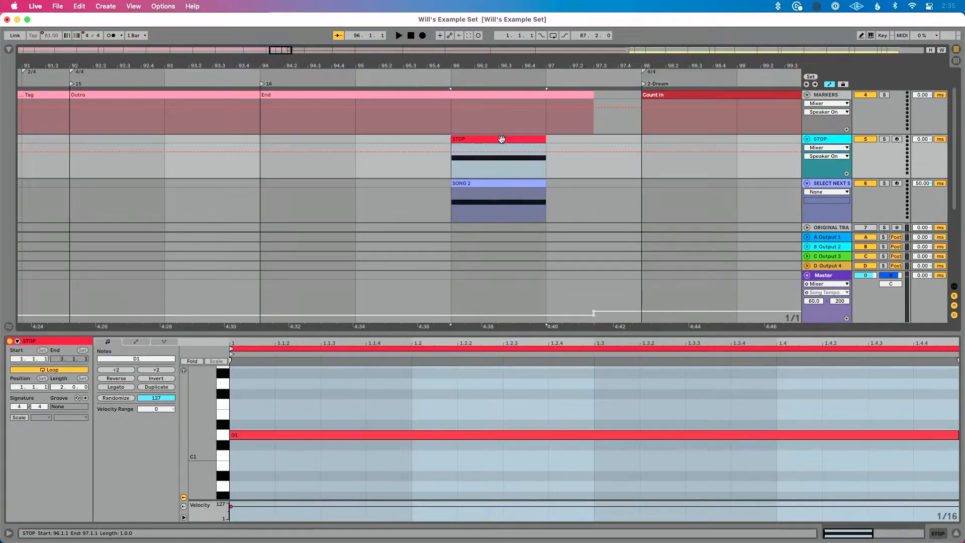
Deactivate both the STOP clip and the SONG 2 clip at bar 96
{"action": "left_click", "coordinate": [498, 186]}
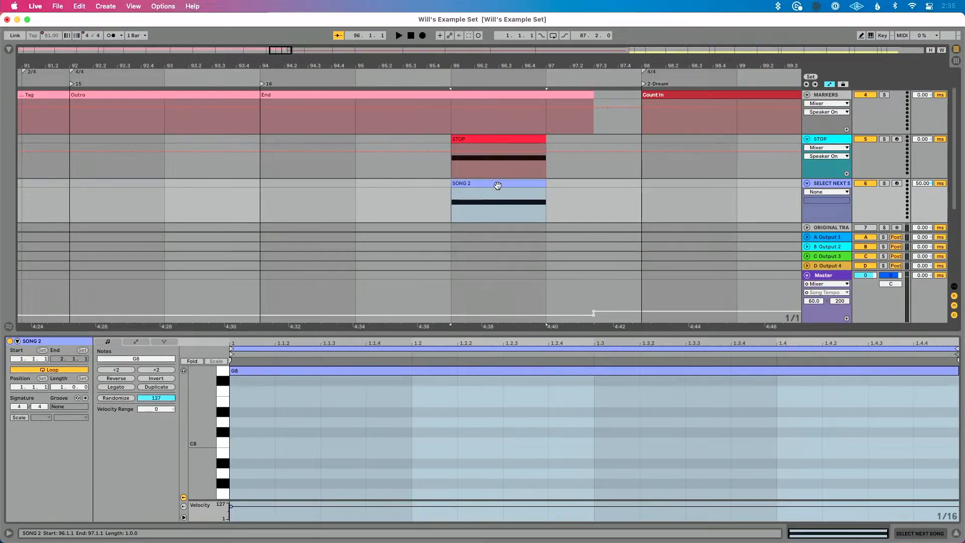
{"action": "left_click", "coordinate": [488, 140], "text": "shift"}
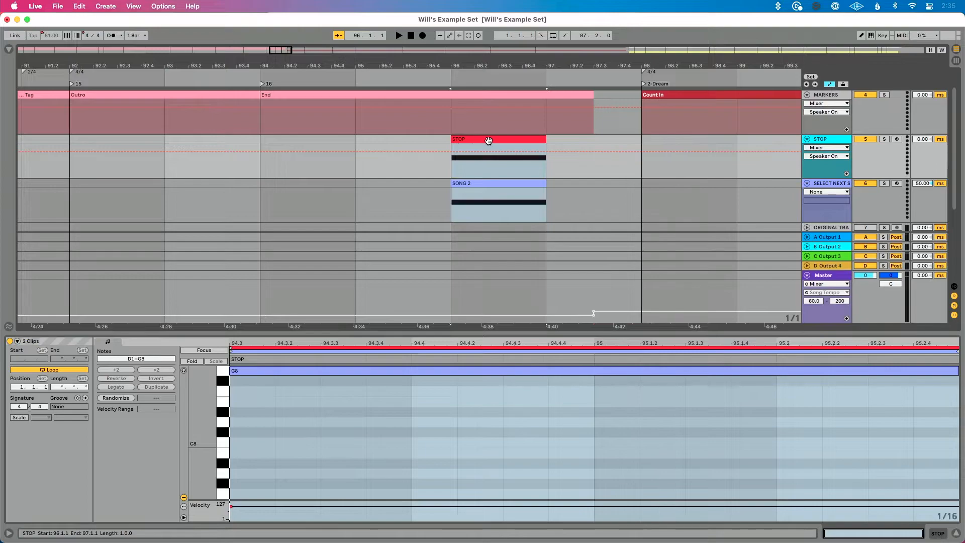
{"action": "key", "text": "0"}
{"action": "left_click", "coordinate": [564, 183]}
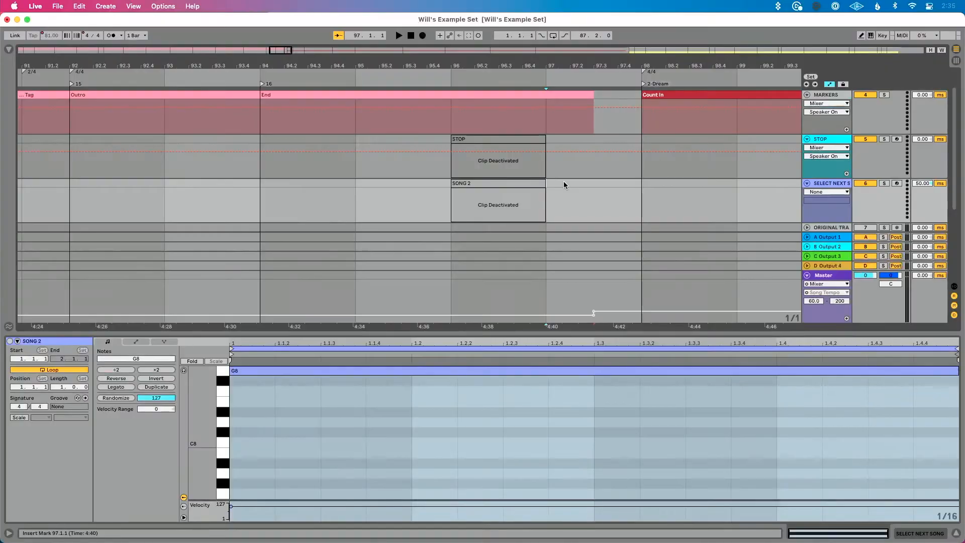
Play the arrangement from locator 20 at the first A Section of the 2-Dream song
{"action": "key", "text": "w"}
{"action": "scroll", "coordinate": [374, 154], "scroll_direction": "down", "scroll_amount": 5}
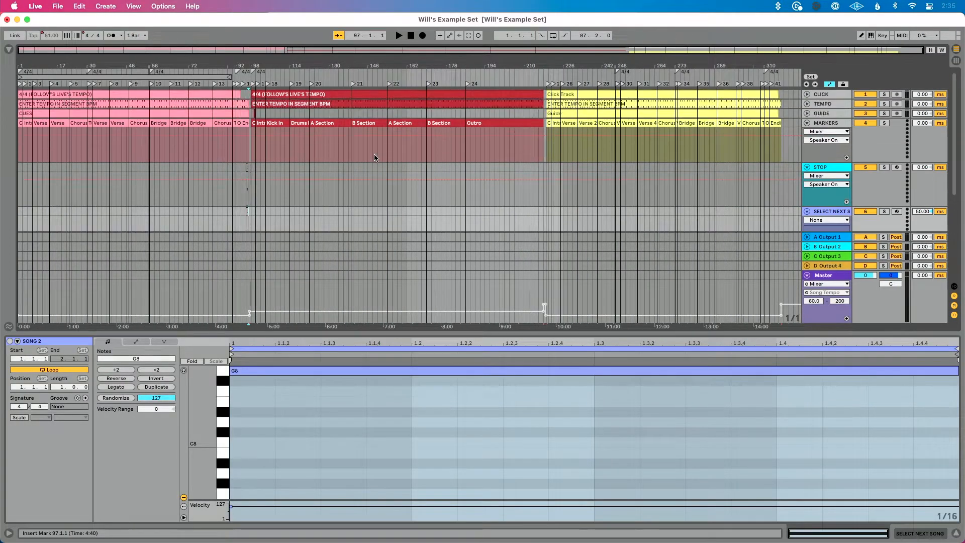
{"action": "scroll", "coordinate": [373, 154], "scroll_direction": "up", "scroll_amount": 5}
{"action": "left_click_drag", "start_coordinate": [261, 65], "coordinate": [262, 166]}
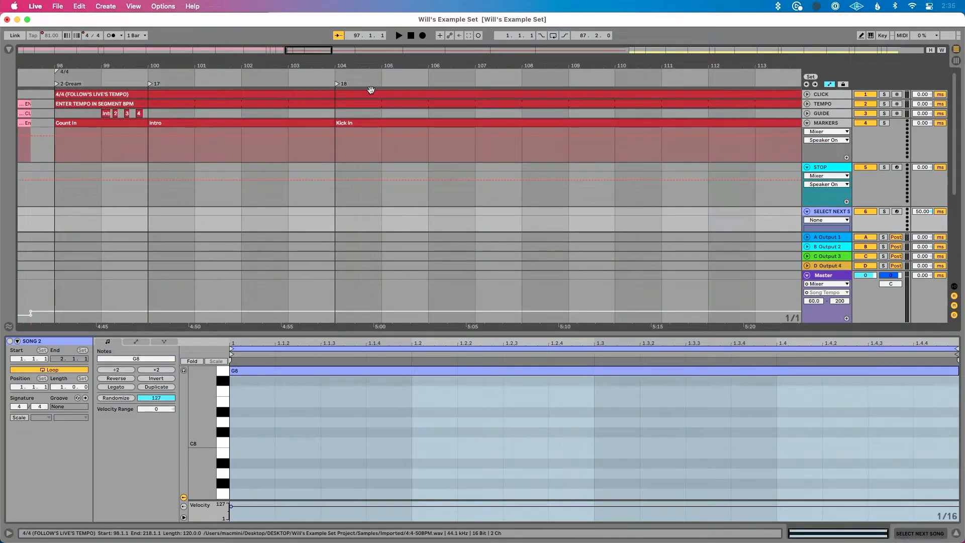
{"action": "scroll", "coordinate": [374, 136], "scroll_direction": "down", "scroll_amount": 5}
{"action": "scroll", "coordinate": [375, 134], "scroll_direction": "right", "scroll_amount": 3}
{"action": "scroll", "coordinate": [339, 145], "scroll_direction": "right", "scroll_amount": 4}
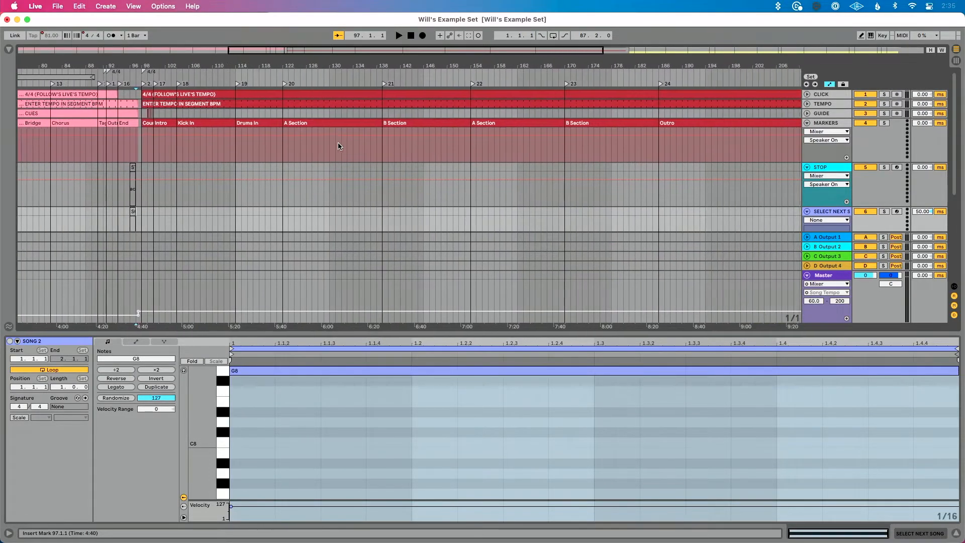
{"action": "scroll", "coordinate": [327, 129], "scroll_direction": "right", "scroll_amount": 3}
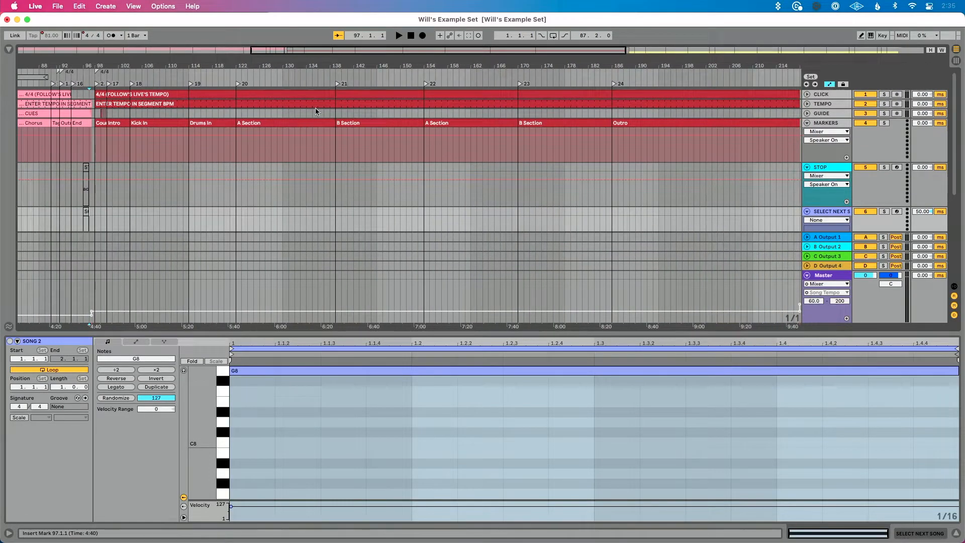
{"action": "left_click", "coordinate": [238, 85]}
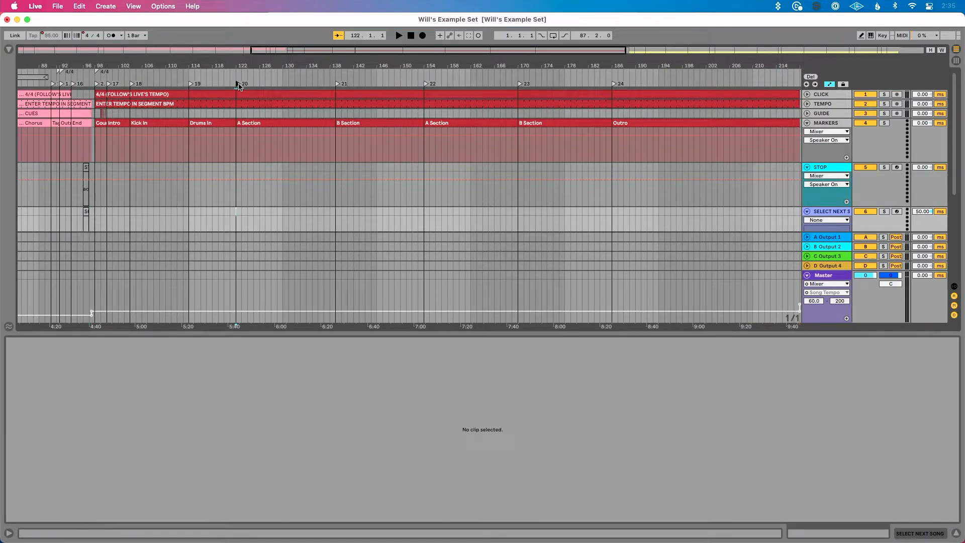
{"action": "key", "text": "space"}
{"action": "scroll", "coordinate": [454, 119], "scroll_direction": "left", "scroll_amount": 3}
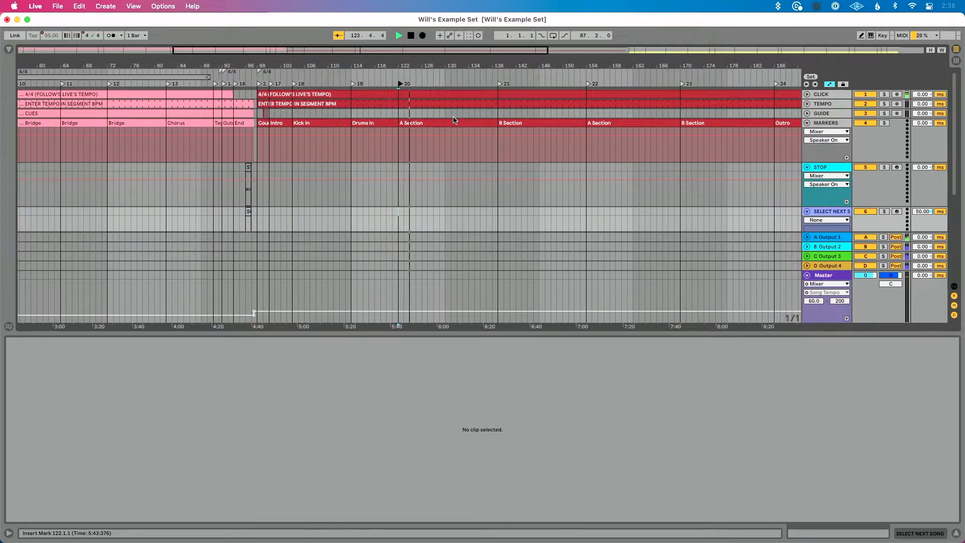
Stop playback and restart it from locator 20 at the first A Section of the Dream song
{"action": "key", "text": "space"}
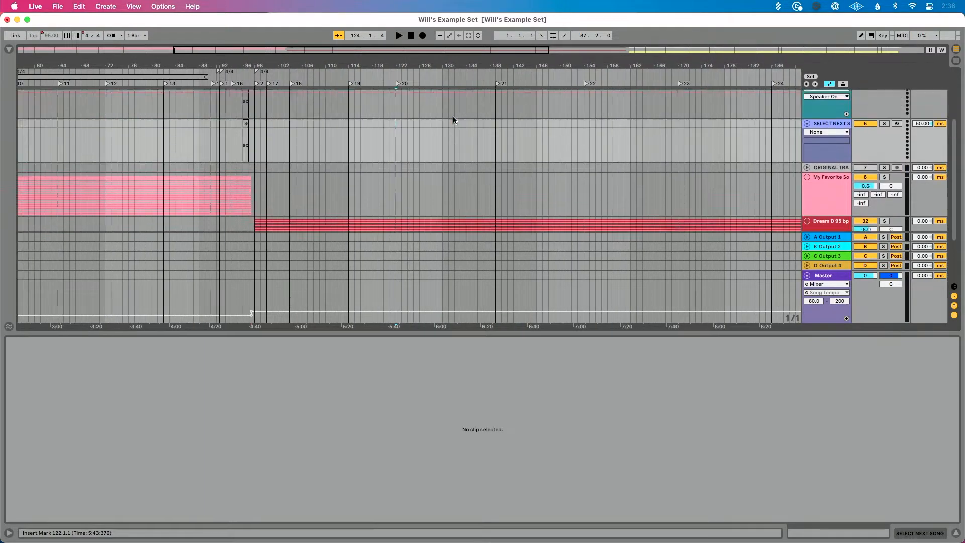
{"action": "scroll", "coordinate": [453, 120], "scroll_direction": "up", "scroll_amount": 5}
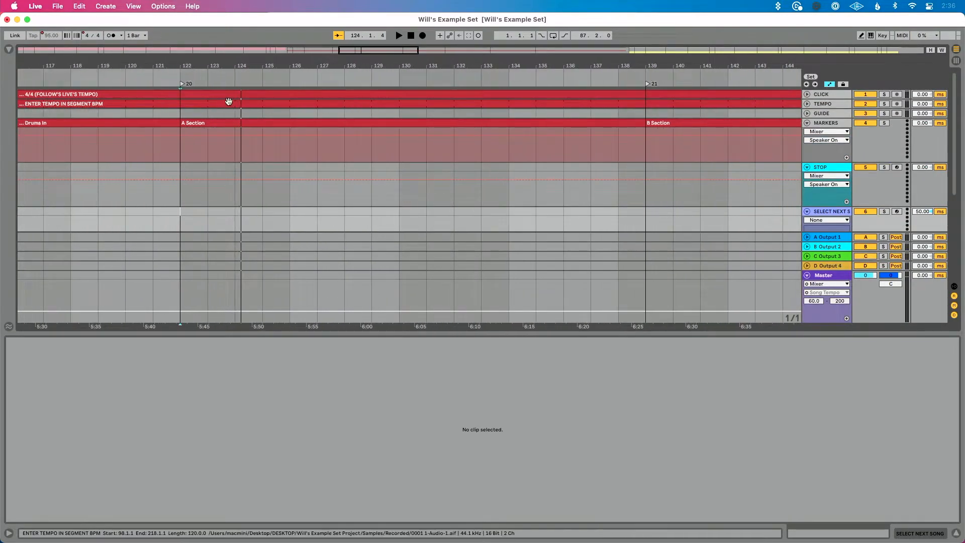
{"action": "scroll", "coordinate": [229, 101], "scroll_direction": "left", "scroll_amount": 3}
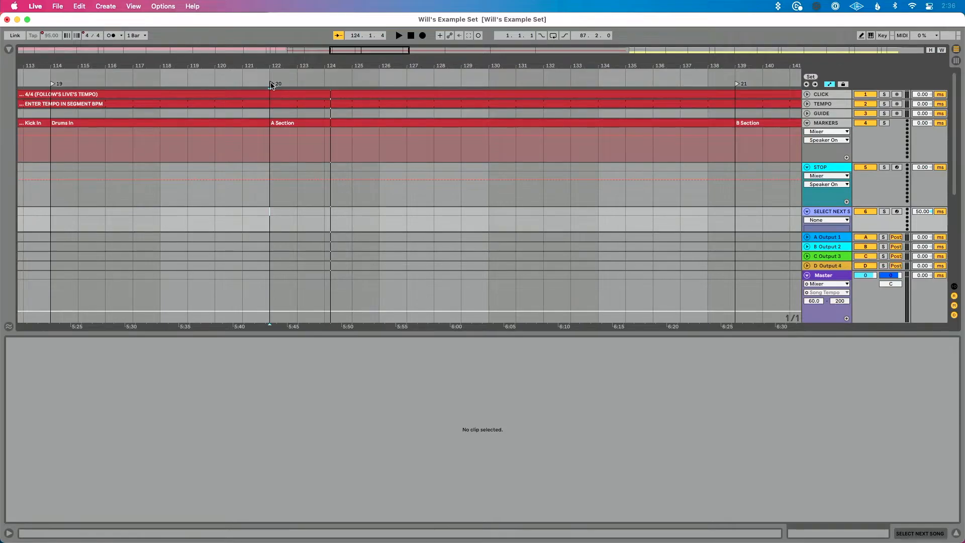
{"action": "double_click", "coordinate": [270, 85]}
{"action": "scroll", "coordinate": [236, 92], "scroll_direction": "left", "scroll_amount": 1}
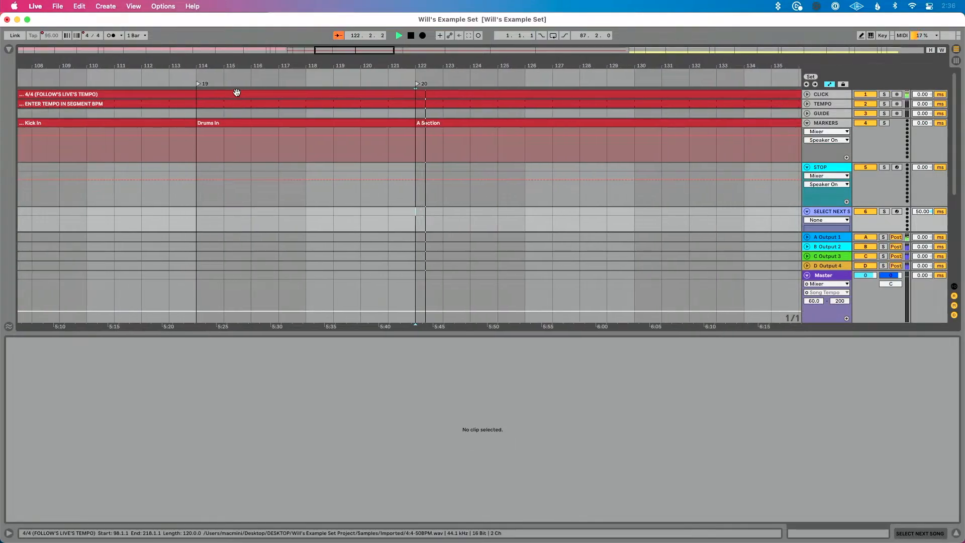
{"action": "scroll", "coordinate": [235, 92], "scroll_direction": "down", "scroll_amount": 5}
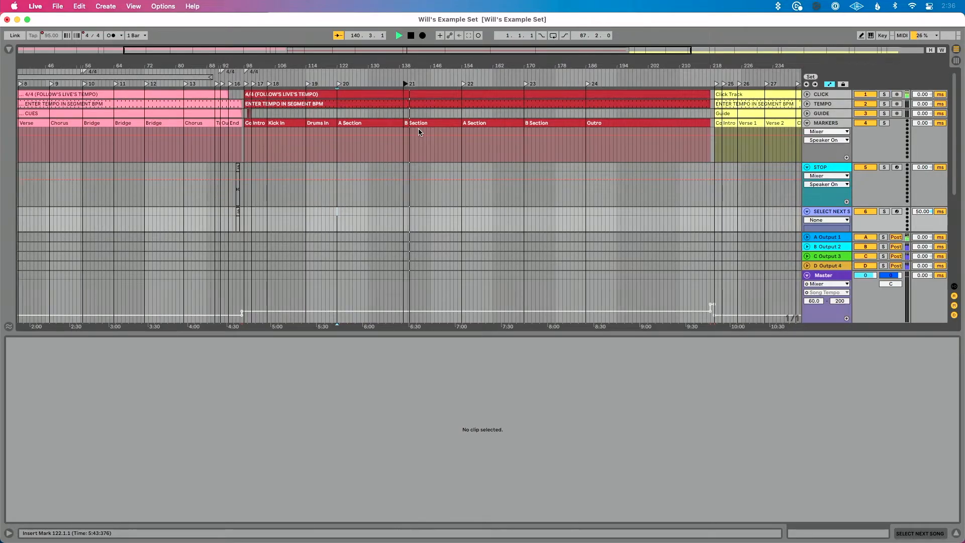
Route the B Output 2, C Output 3 and D Output 4 return tracks to external outputs 1/2 and return to the arrangement
{"action": "key", "text": "Tab"}
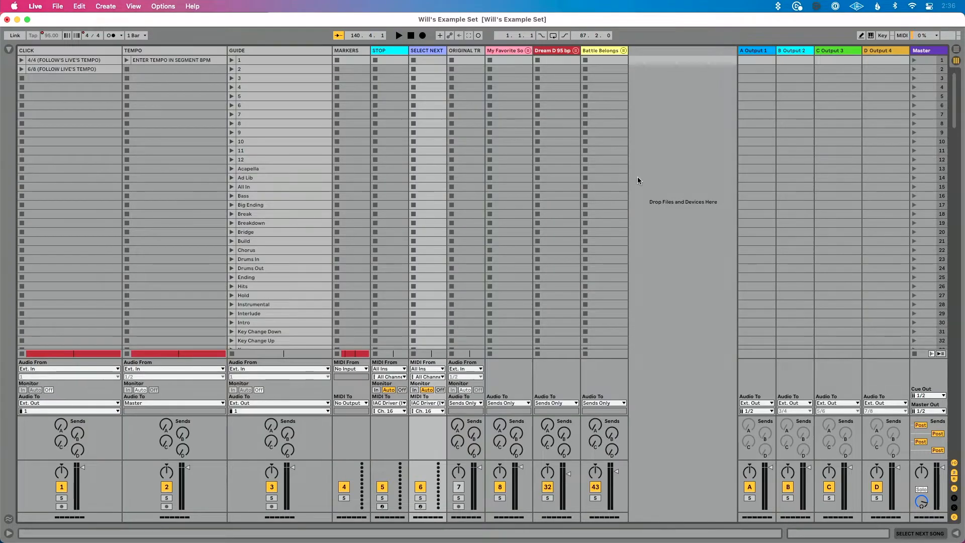
{"action": "left_click", "coordinate": [802, 411]}
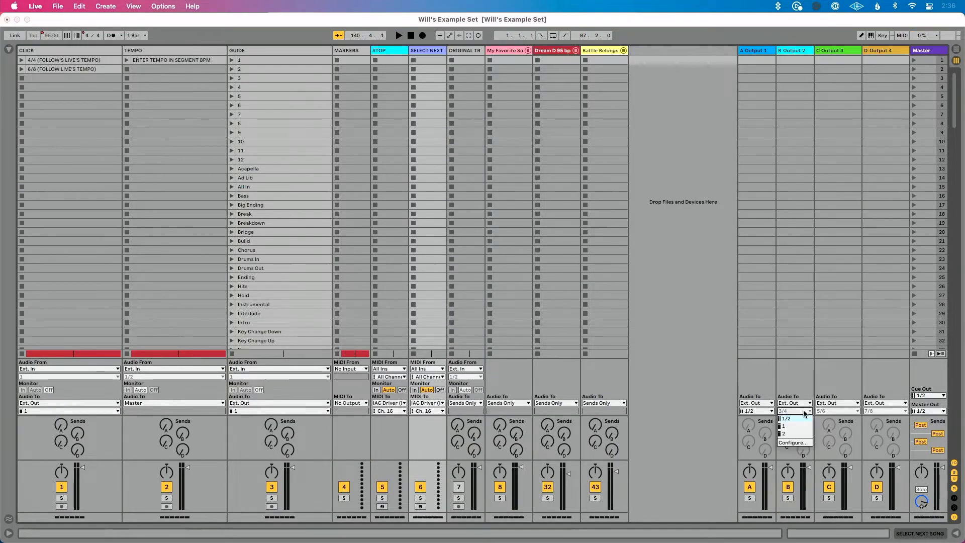
{"action": "left_click", "coordinate": [803, 418]}
{"action": "left_click", "coordinate": [831, 411]}
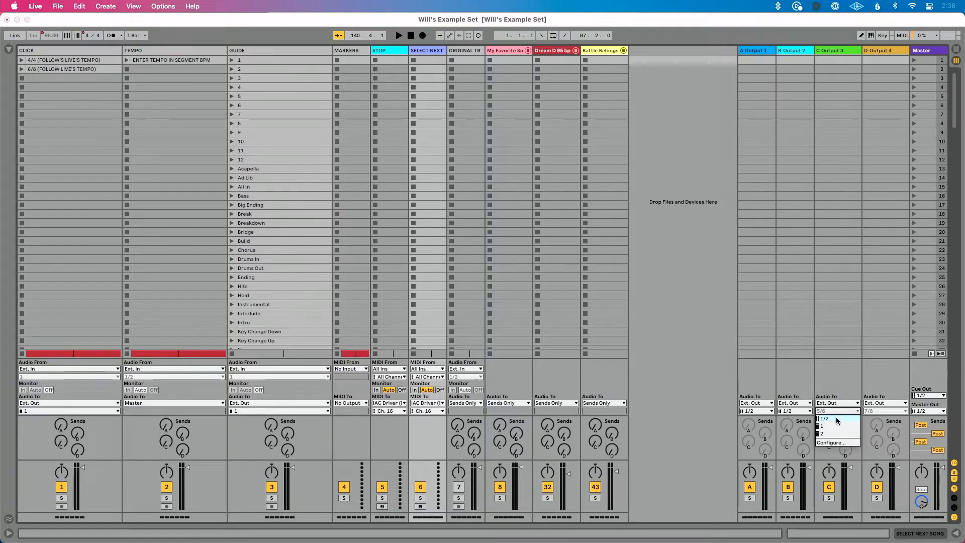
{"action": "left_click", "coordinate": [836, 419]}
{"action": "left_click", "coordinate": [875, 411]}
{"action": "left_click", "coordinate": [878, 419]}
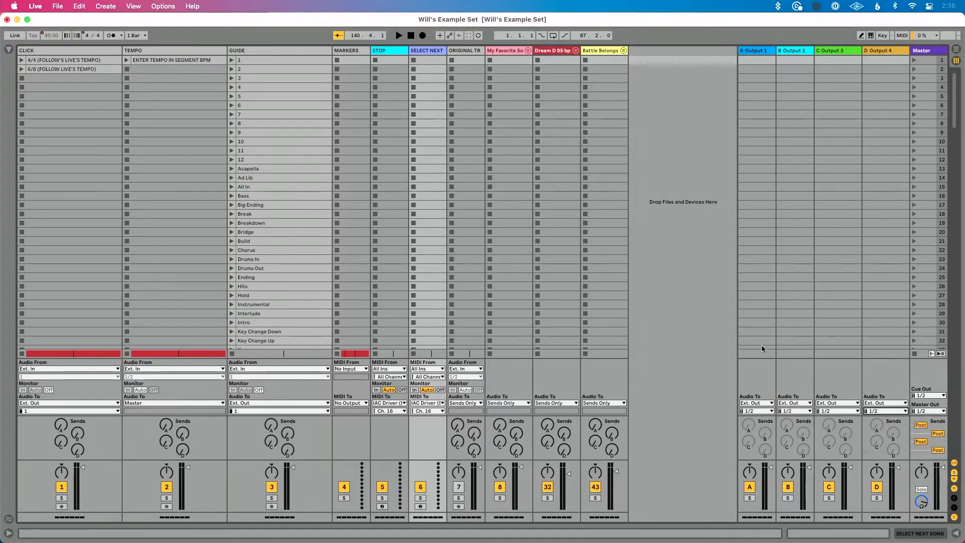
{"action": "key", "text": "Tab"}
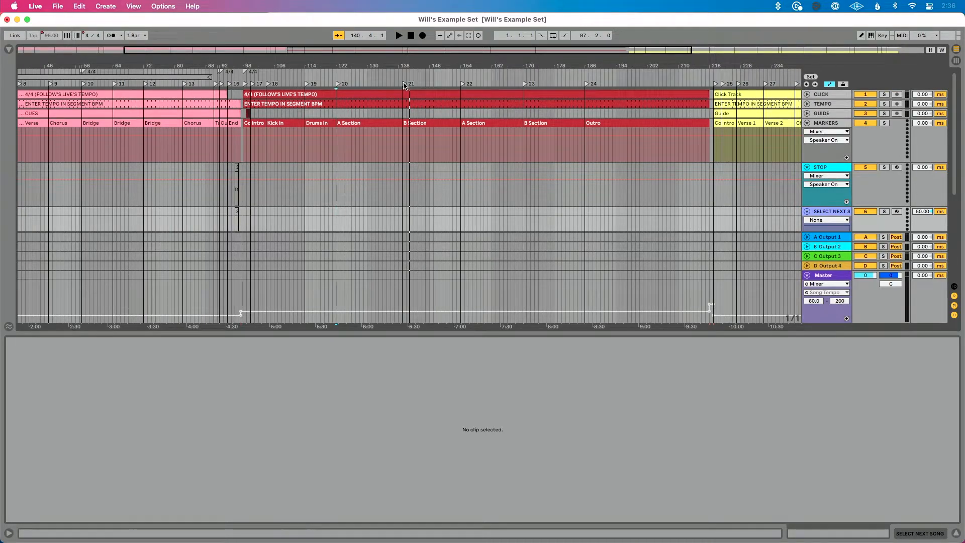
Play the arrangement from locator 20 at the A Section and launch locator 21 at the B Section
{"action": "left_click", "coordinate": [338, 84]}
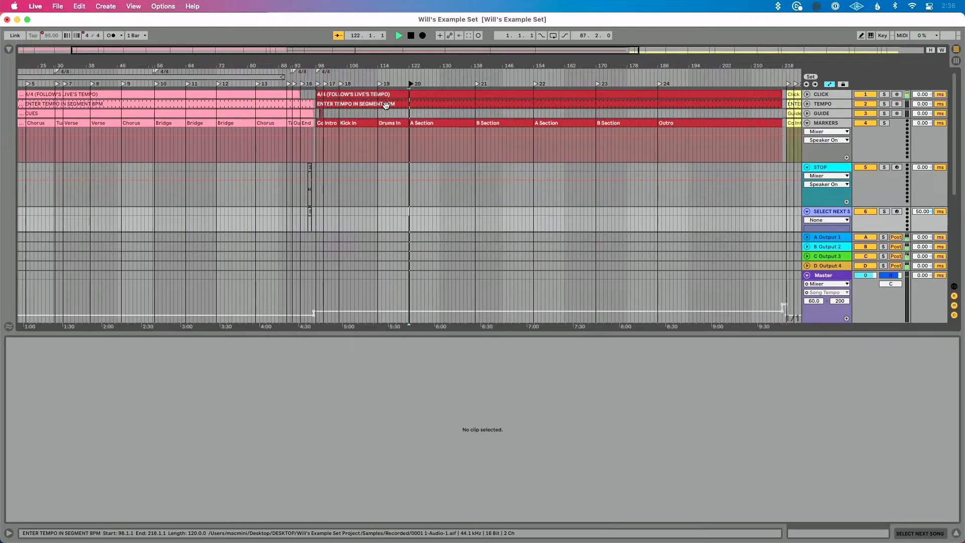
{"action": "left_click_drag", "start_coordinate": [482, 61], "coordinate": [482, 61]}
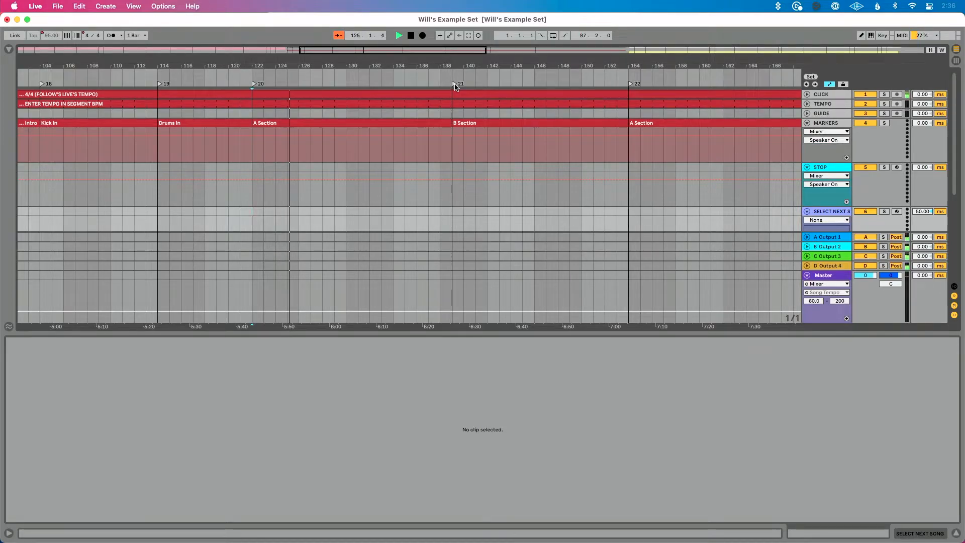
{"action": "left_click", "coordinate": [455, 84]}
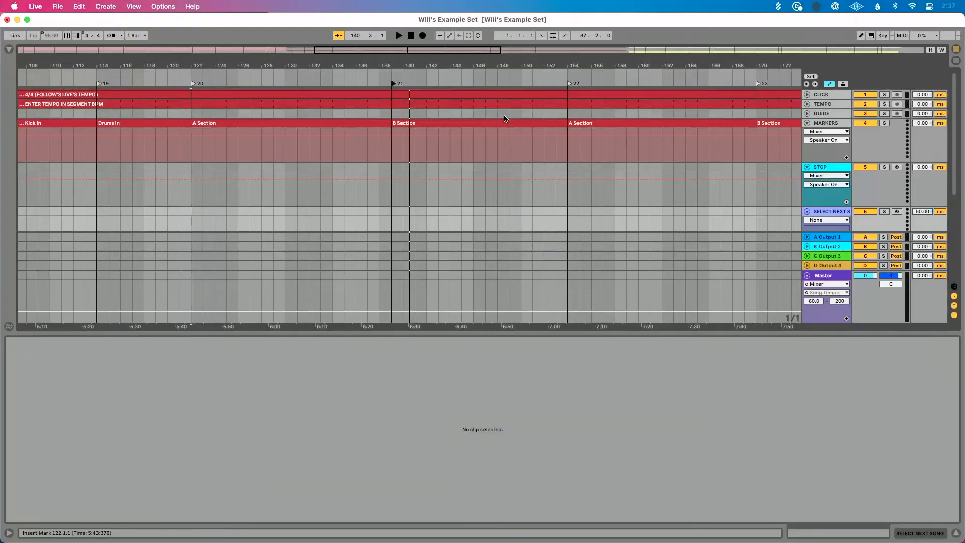
Check the key assignment of the Previous Locator control and go to locator 19 at Drums In
{"action": "key", "text": "super+k"}
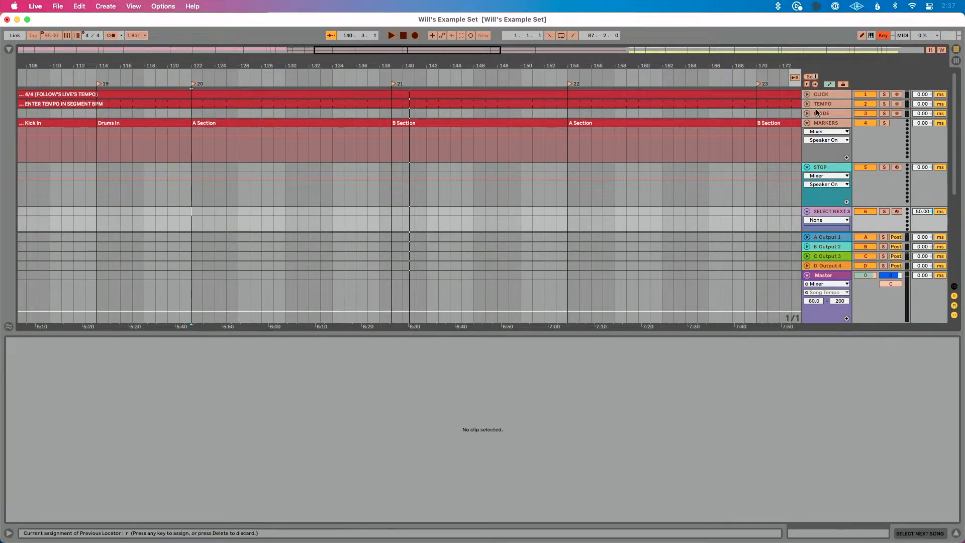
{"action": "key", "text": "super+k"}
{"action": "scroll", "coordinate": [209, 112], "scroll_direction": "left", "scroll_amount": 5}
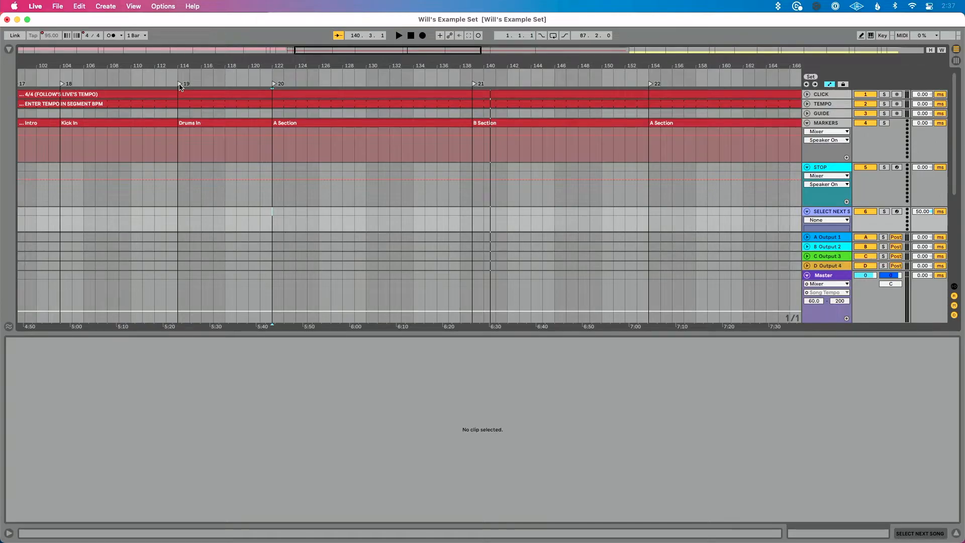
{"action": "left_click", "coordinate": [180, 85]}
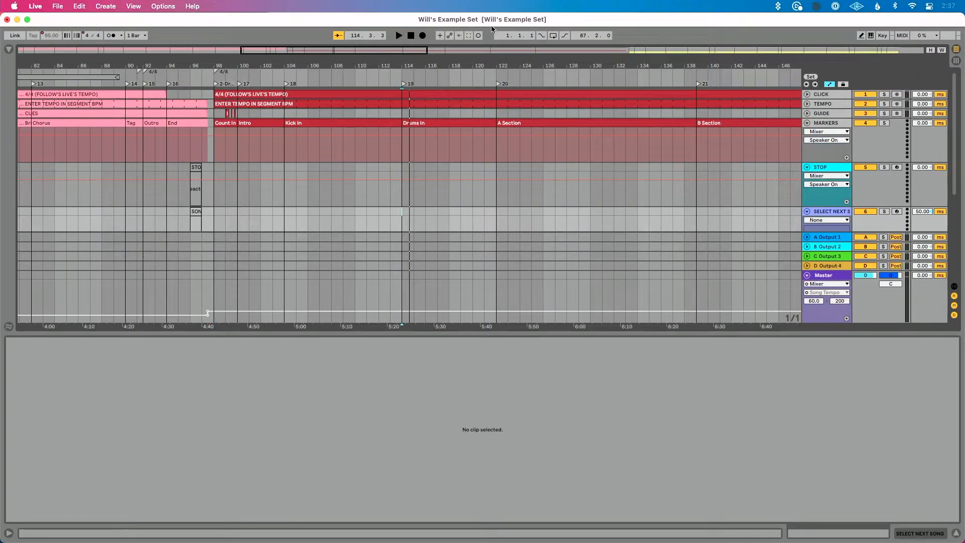
Check the key assignment of the Next Locator control and play from locator 19 at Drums In
{"action": "key", "text": "super+k"}
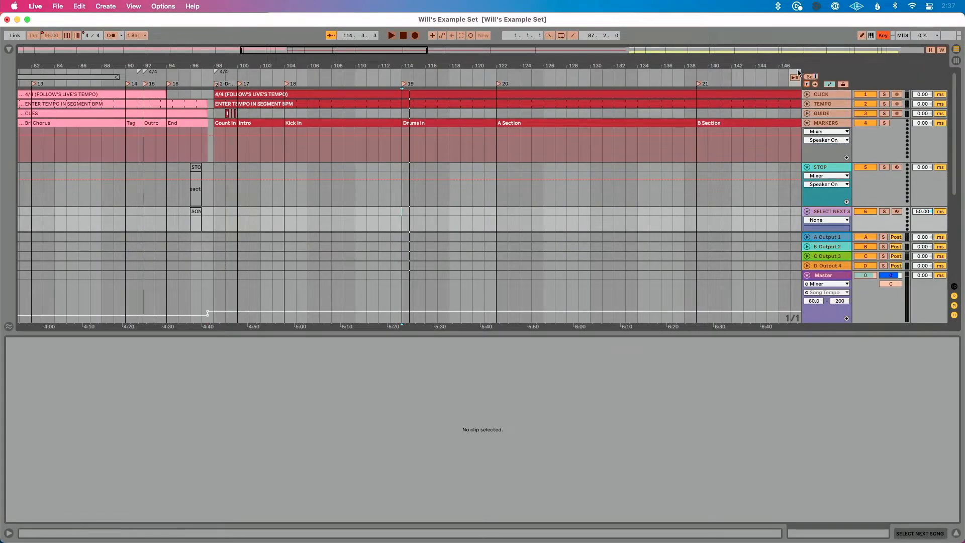
{"action": "left_click", "coordinate": [815, 84]}
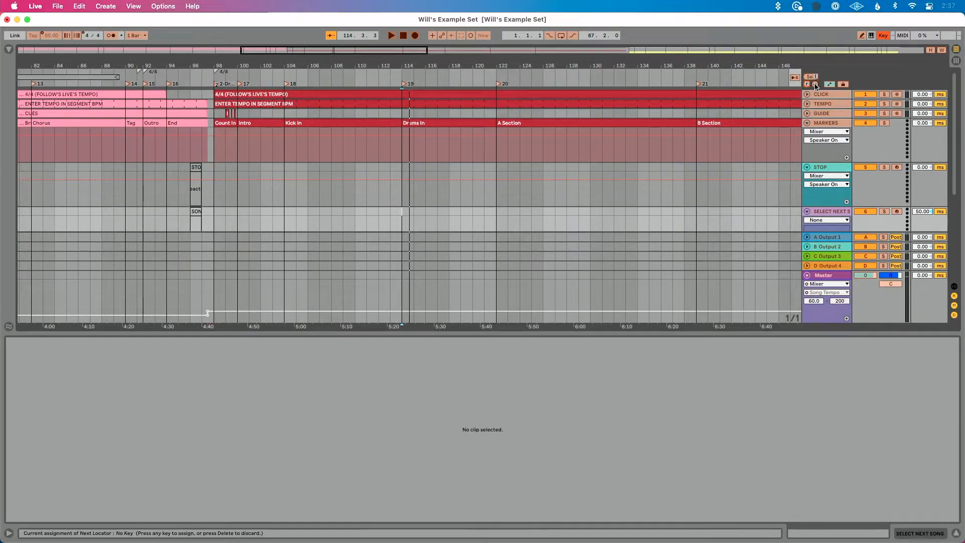
{"action": "key", "text": "super+k"}
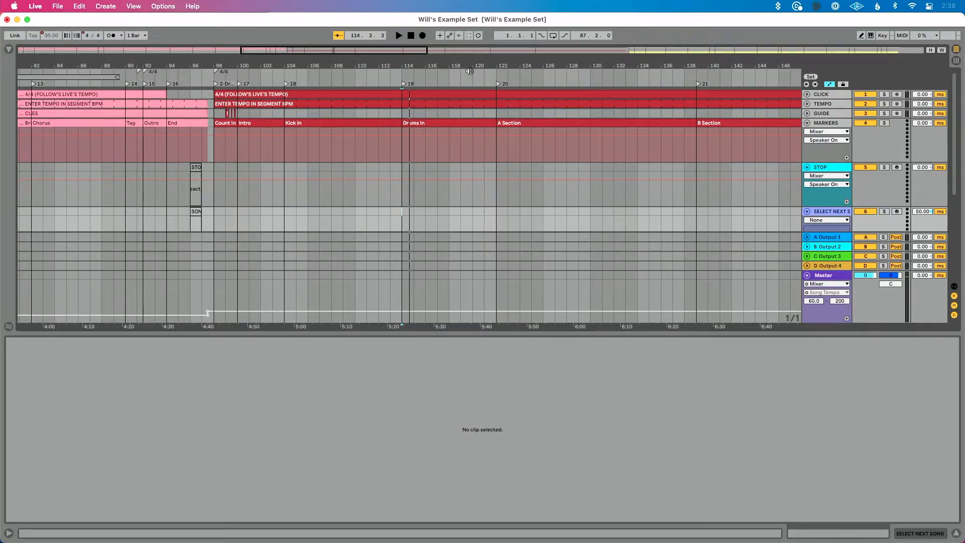
{"action": "double_click", "coordinate": [403, 85]}
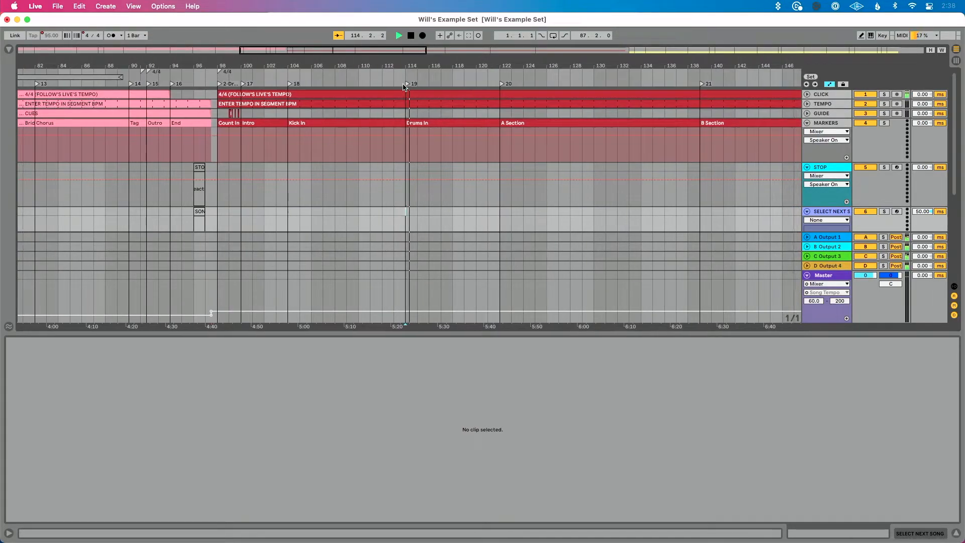
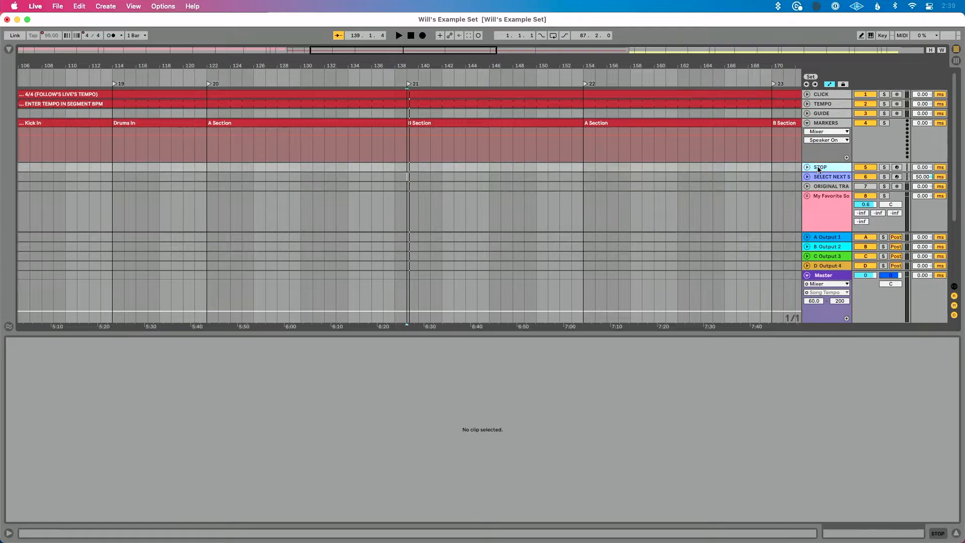
Insert a new MIDI track, place it above the STOP track and name it REPEAT
{"action": "key", "text": "super+shift+t"}
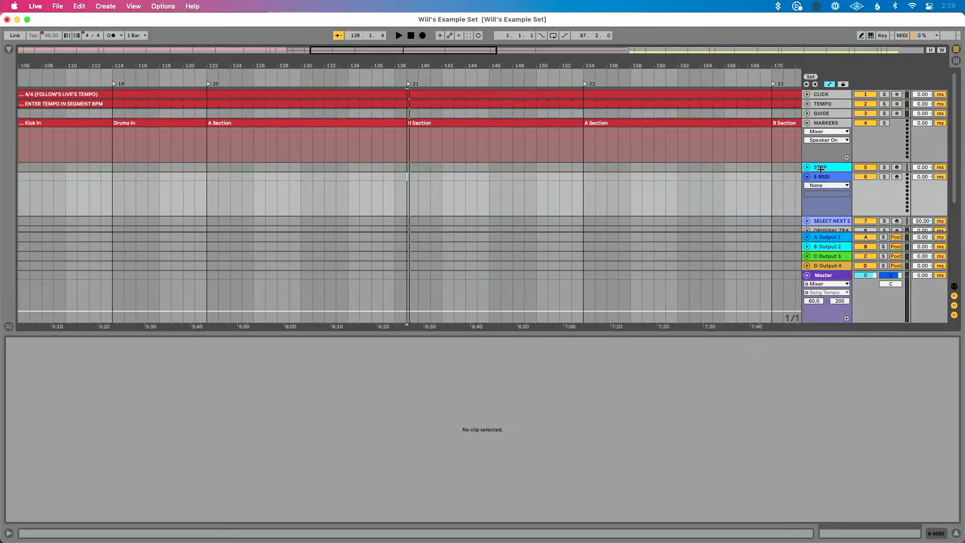
{"action": "left_click_drag", "start_coordinate": [821, 175], "coordinate": [825, 168]}
{"action": "type", "text": "REPEAT"}
{"action": "key", "text": "Return"}
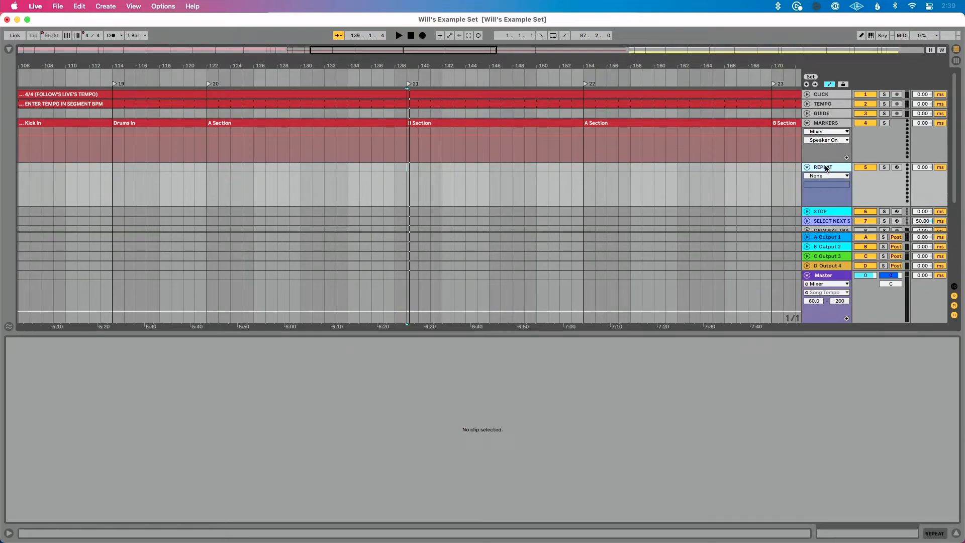
Create an empty one-bar MIDI clip on the REPEAT track from bar 140 to bar 141
{"action": "left_click_drag", "start_coordinate": [421, 173], "coordinate": [430, 116]}
{"action": "left_click", "coordinate": [421, 174]}
{"action": "key", "text": "plus"}
{"action": "key", "text": "plus"}
{"action": "key", "text": "plus"}
{"action": "key", "text": "plus"}
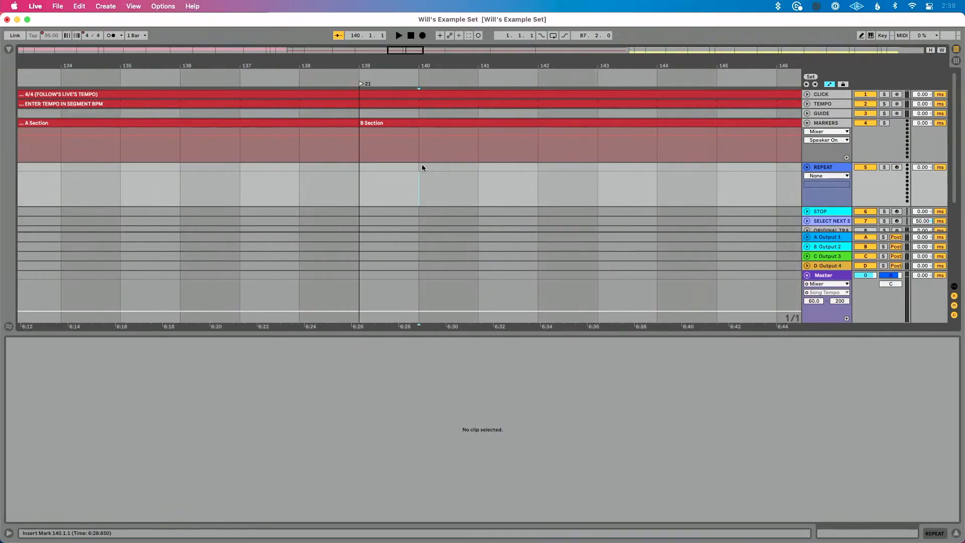
{"action": "left_click_drag", "start_coordinate": [417, 192], "coordinate": [485, 187]}
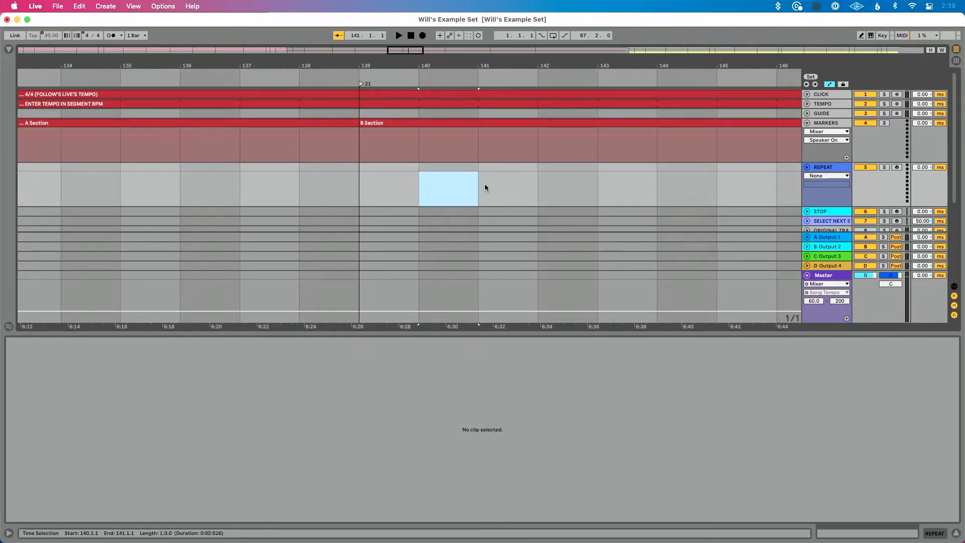
{"action": "key", "text": "super+shift+m"}
Add a C-2 note to the new MIDI clip and extend it across the full bar
{"action": "left_click", "coordinate": [276, 418]}
{"action": "scroll", "coordinate": [276, 418], "scroll_direction": "down", "scroll_amount": 15}
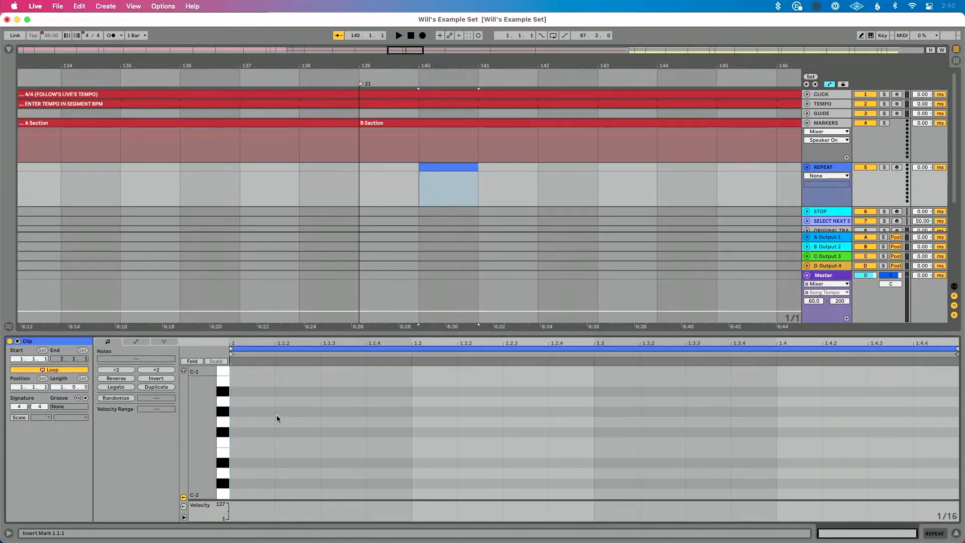
{"action": "double_click", "coordinate": [237, 495]}
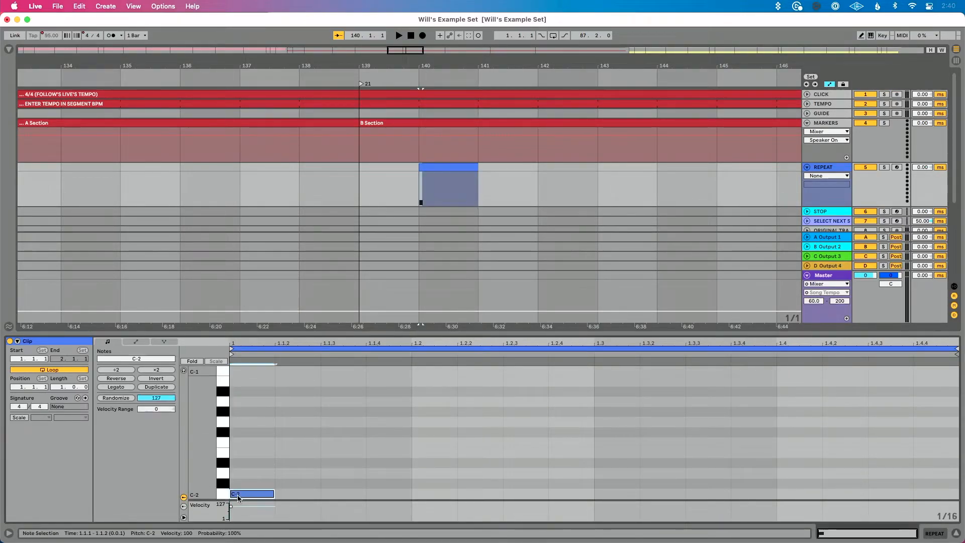
{"action": "left_click_drag", "start_coordinate": [274, 493], "coordinate": [941, 488]}
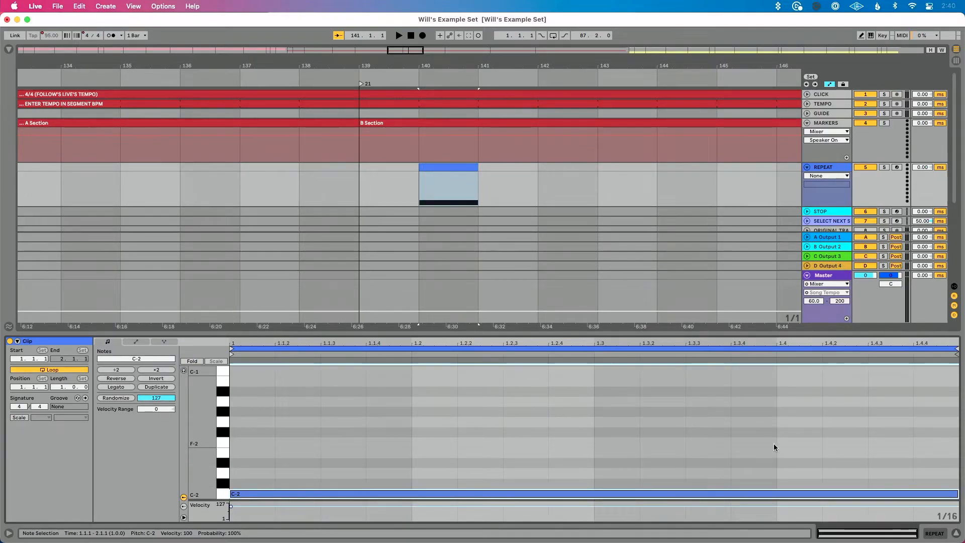
Route the REPEAT track's MIDI output to IAC Driver (Bus 1) on channel 16 and return to the arrangement
{"action": "key", "text": "shift+Tab"}
{"action": "key", "text": "Tab"}
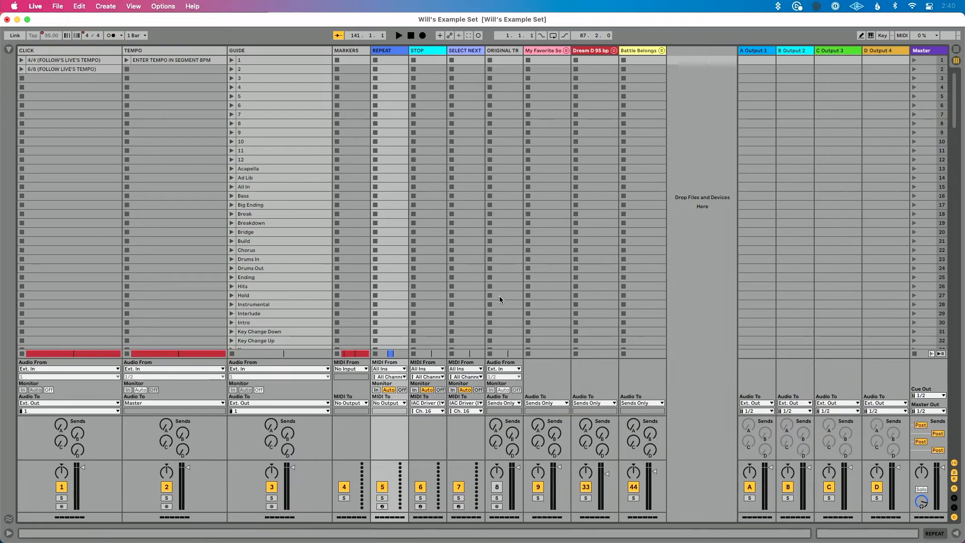
{"action": "left_click", "coordinate": [395, 402]}
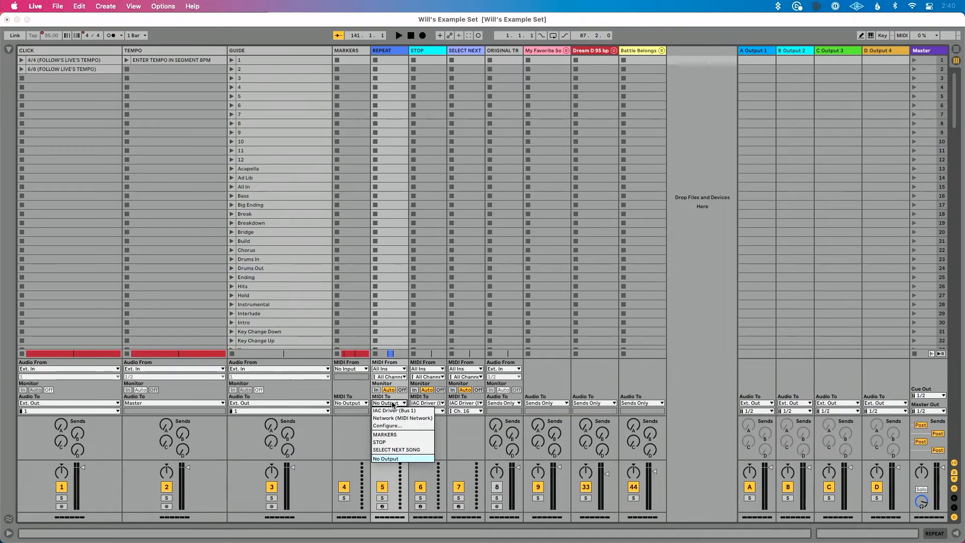
{"action": "left_click", "coordinate": [398, 413]}
{"action": "left_click", "coordinate": [398, 411]}
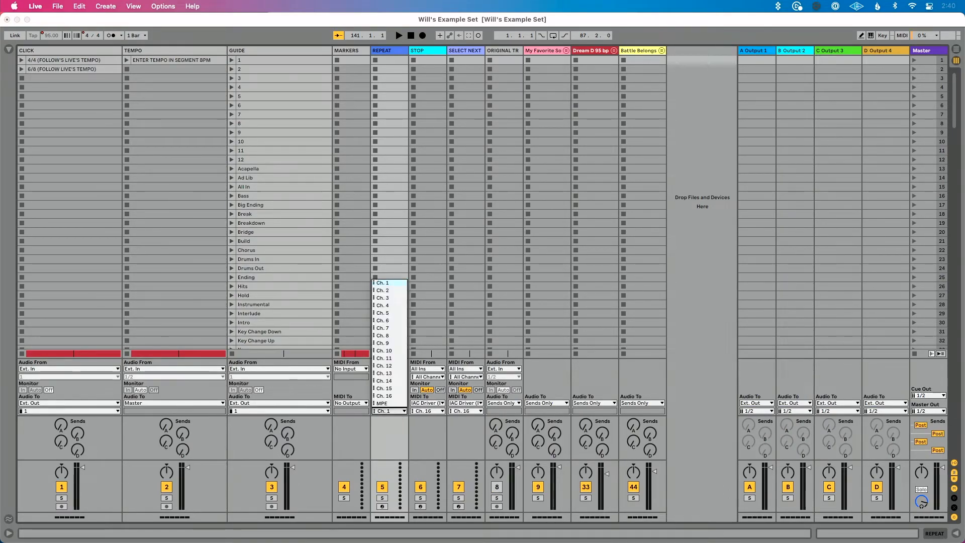
{"action": "left_click", "coordinate": [395, 396]}
{"action": "key", "text": "Tab"}
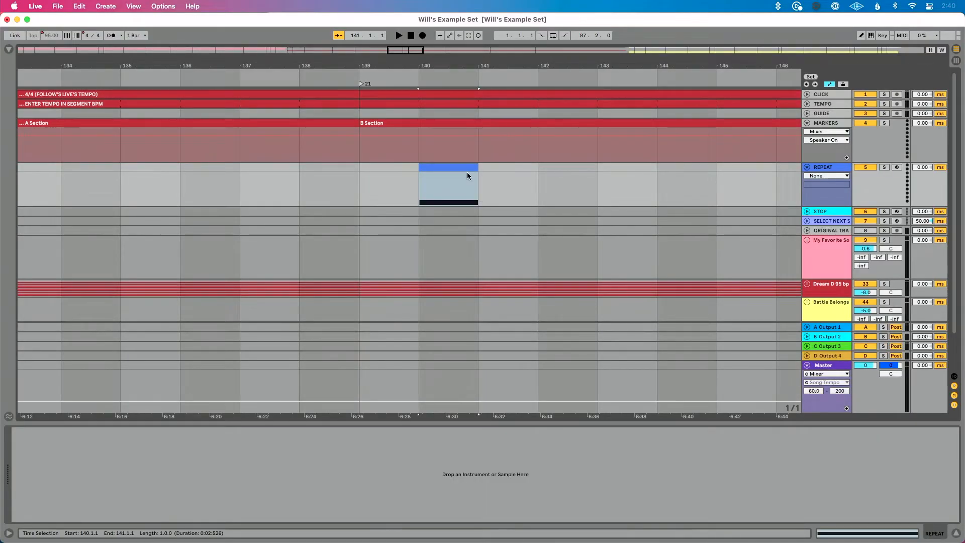
Name the MIDI clip at bar 140 REPEAT and MIDI-map the Previous Locator control to its C-2 note on channel 16
{"action": "type", "text": "EPEAT"}
{"action": "key", "text": "Return"}
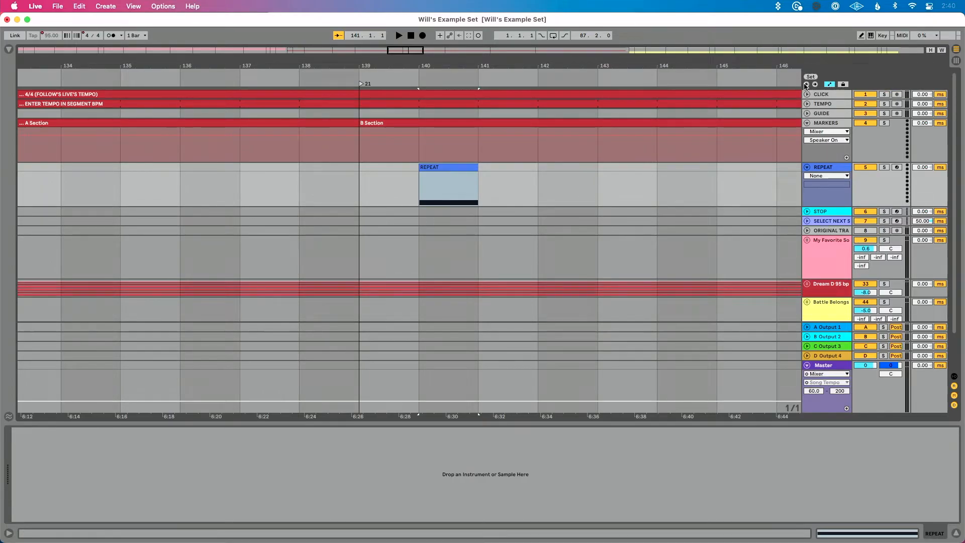
{"action": "key", "text": "super+m"}
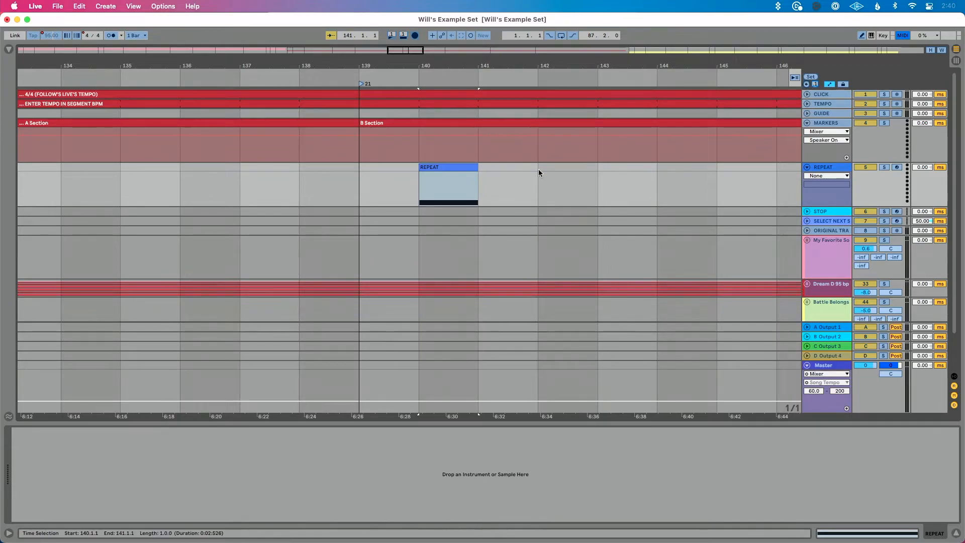
{"action": "left_click", "coordinate": [369, 77]}
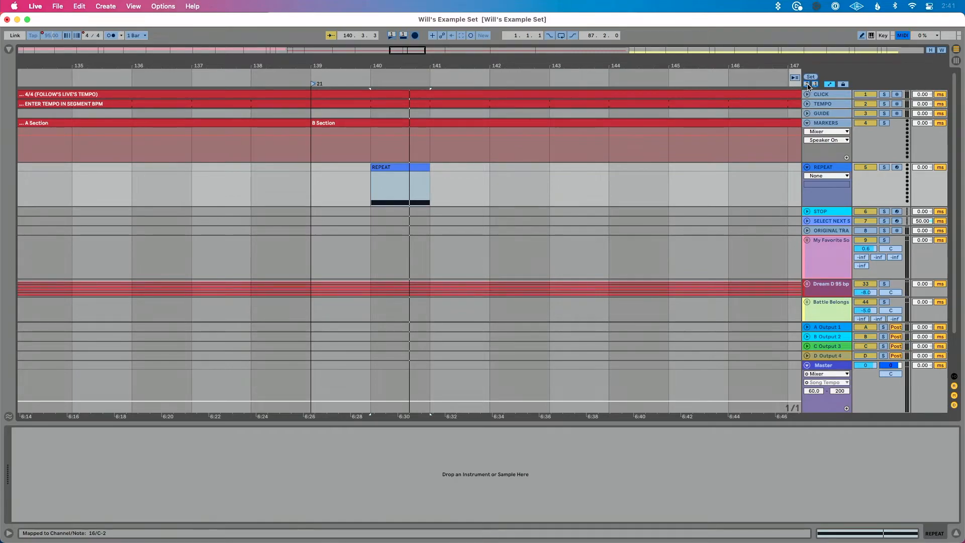
Leave MIDI mapping mode and play the arrangement from about bar 137 through the REPEAT clip to test the section repeat
{"action": "key", "text": "super+m"}
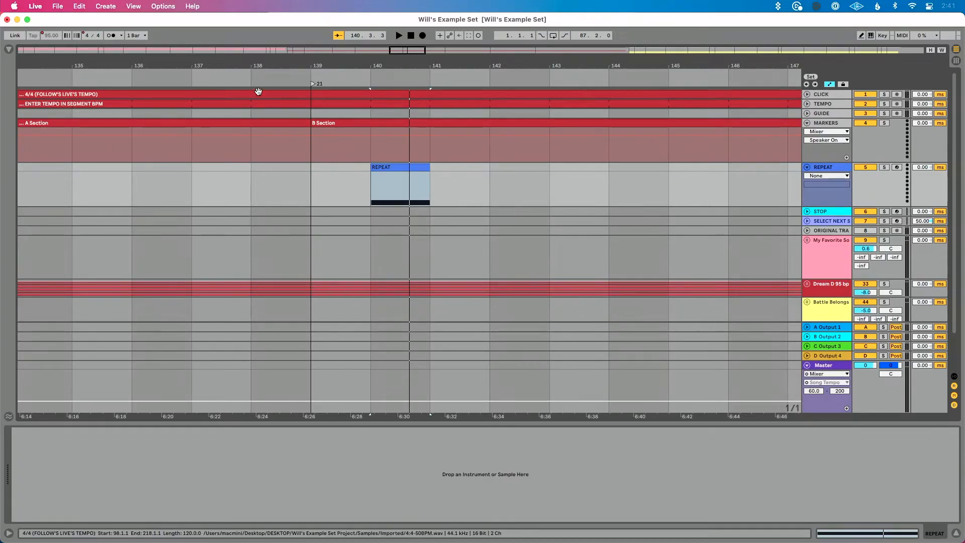
{"action": "left_click", "coordinate": [228, 79]}
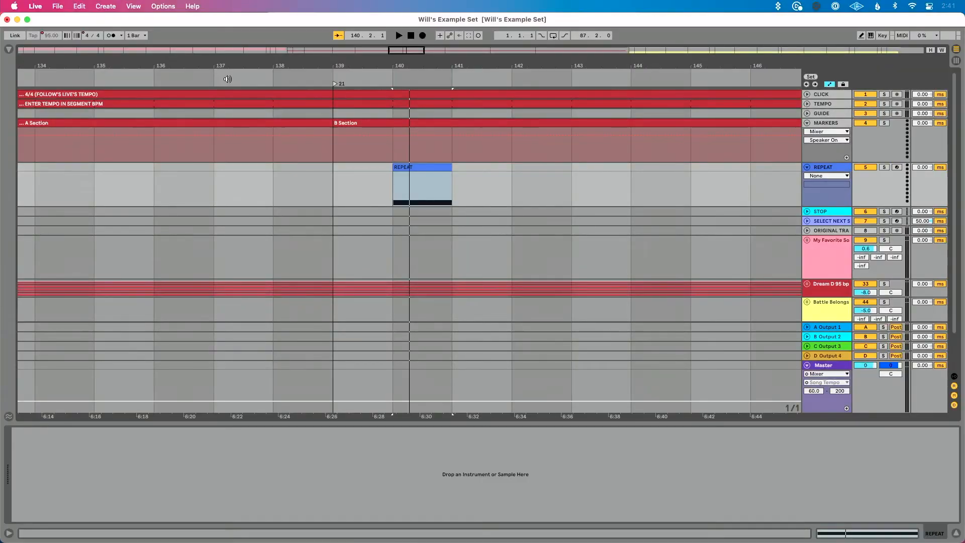
Clear the Previous Locator's key mapping and key-map the REPEAT track's activator to R
{"action": "key", "text": "super+k"}
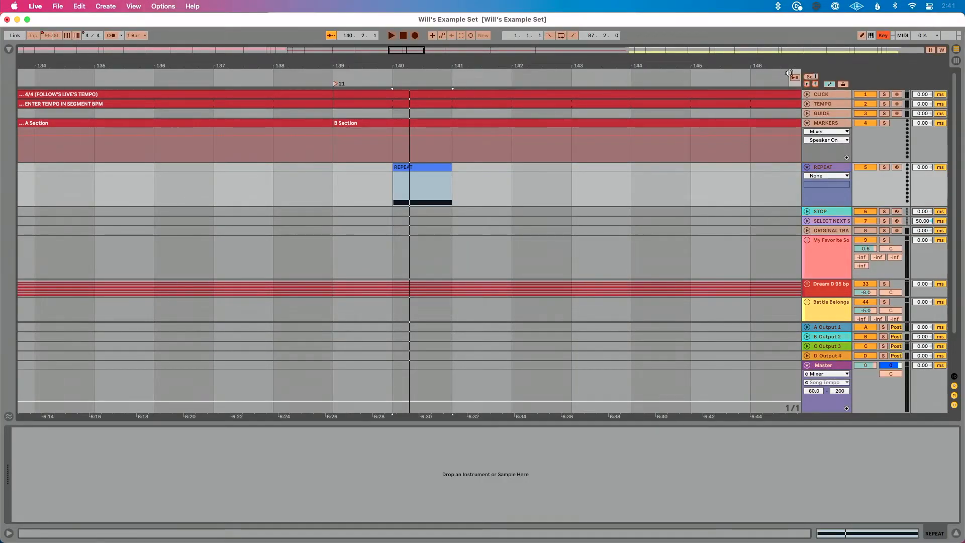
{"action": "left_click", "coordinate": [806, 84]}
{"action": "key", "text": "Delete"}
{"action": "left_click", "coordinate": [863, 168]}
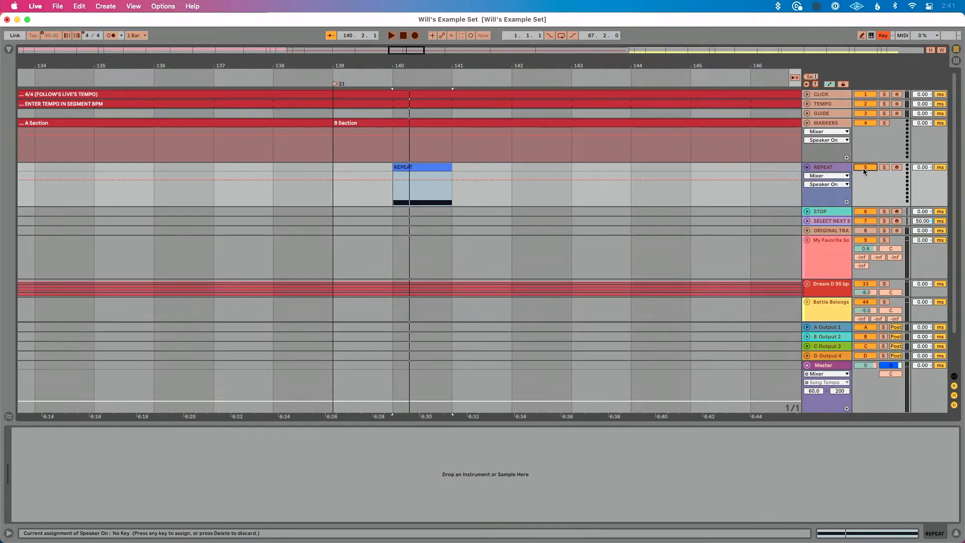
{"action": "key", "text": "r"}
{"action": "key", "text": "super+k"}
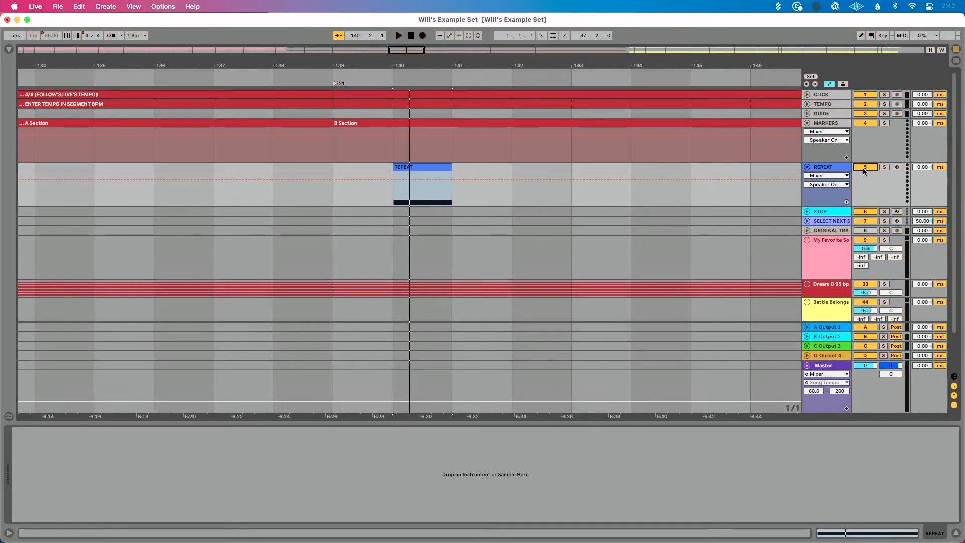
Play from locator 21 to test the REPEAT track's on/off switch, and turn the track back on
{"action": "left_click", "coordinate": [335, 86]}
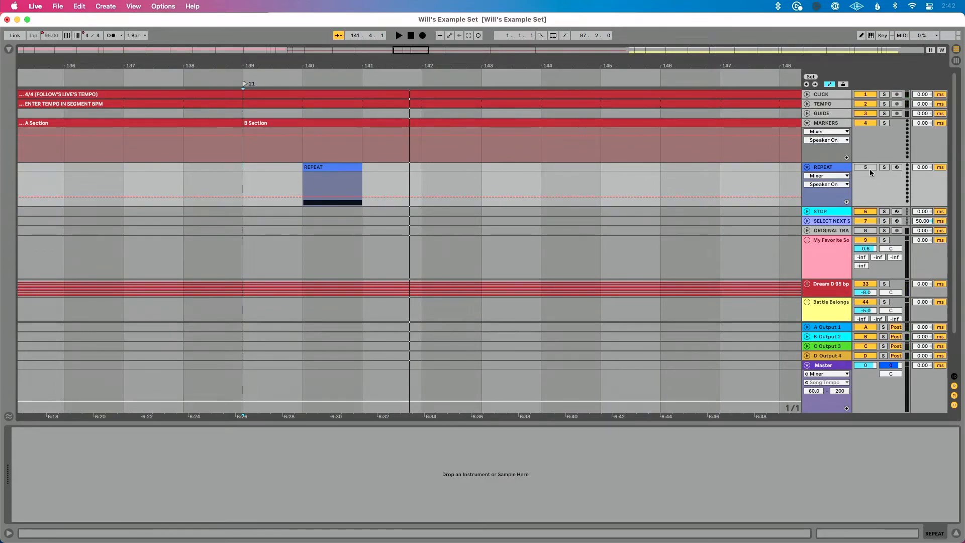
{"action": "left_click", "coordinate": [869, 169]}
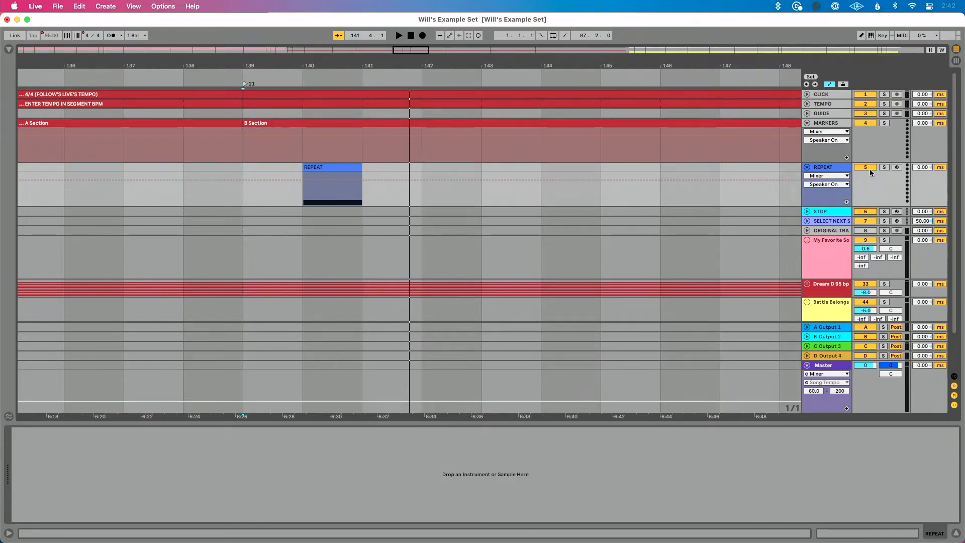
Copy the REPEAT clip from bar 140 to bar 123, one bar after the start of the A Section
{"action": "scroll", "coordinate": [357, 204], "scroll_direction": "down", "scroll_amount": 2}
{"action": "scroll", "coordinate": [356, 204], "scroll_direction": "down", "scroll_amount": 3}
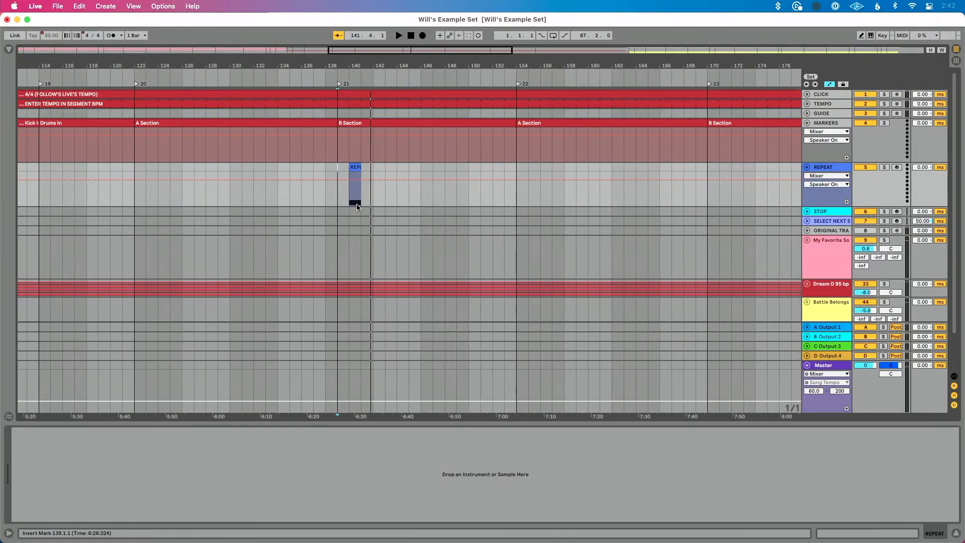
{"action": "left_click", "coordinate": [354, 166]}
{"action": "left_click_drag", "start_coordinate": [353, 166], "coordinate": [151, 164]}
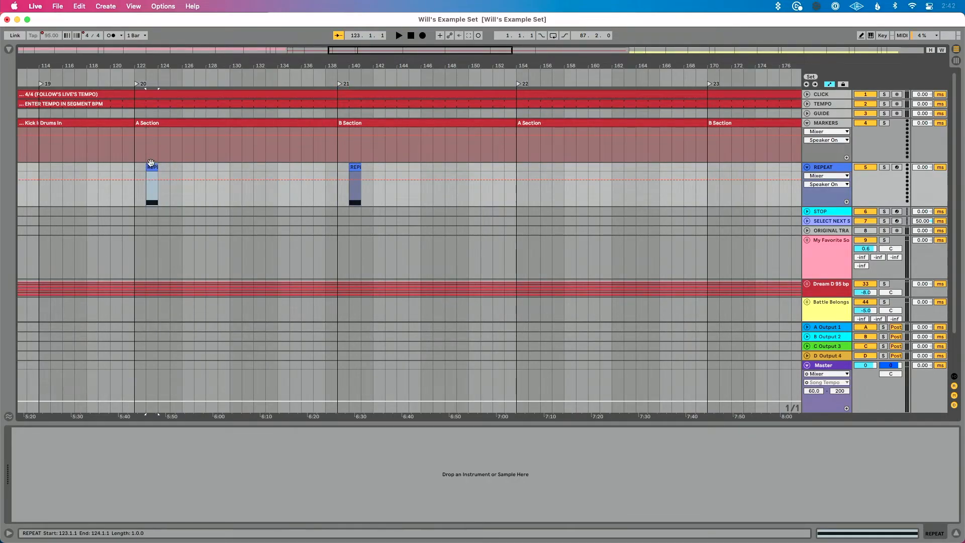
Test both REPEAT clips by playing from about bar 120 and again from about bar 137
{"action": "scroll", "coordinate": [151, 166], "scroll_direction": "up", "scroll_amount": 3}
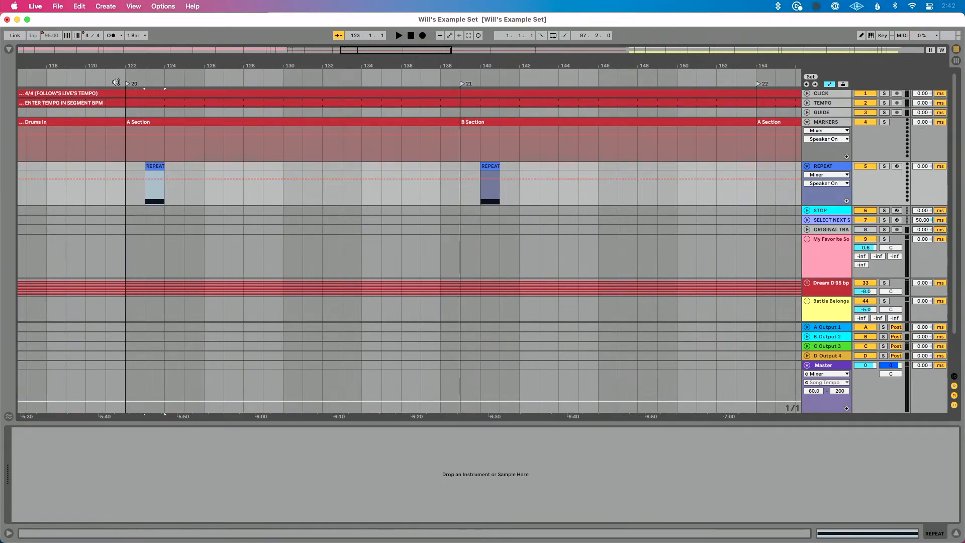
{"action": "left_click", "coordinate": [94, 80]}
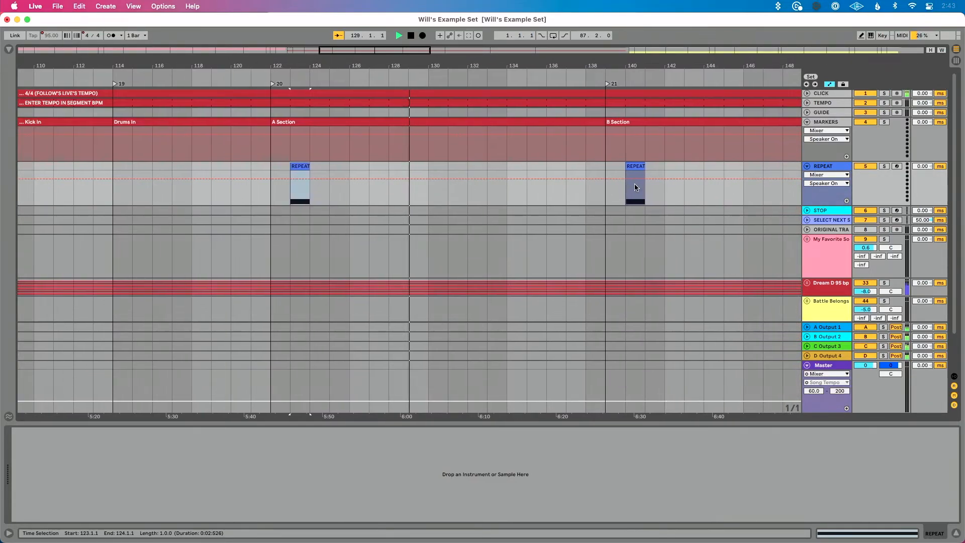
{"action": "left_click", "coordinate": [567, 79]}
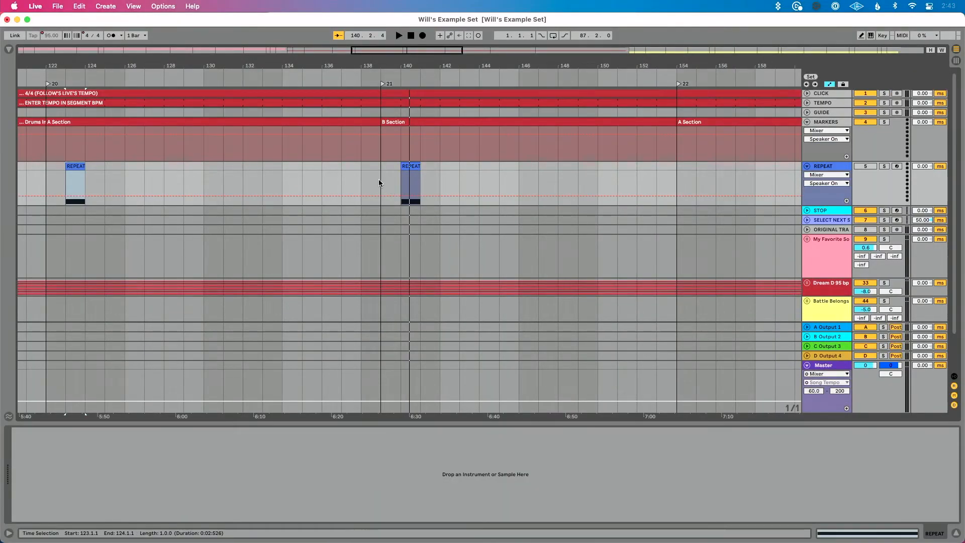
Loop bars 139 to 145 at the start of the B Section
{"action": "left_click_drag", "start_coordinate": [379, 183], "coordinate": [491, 190]}
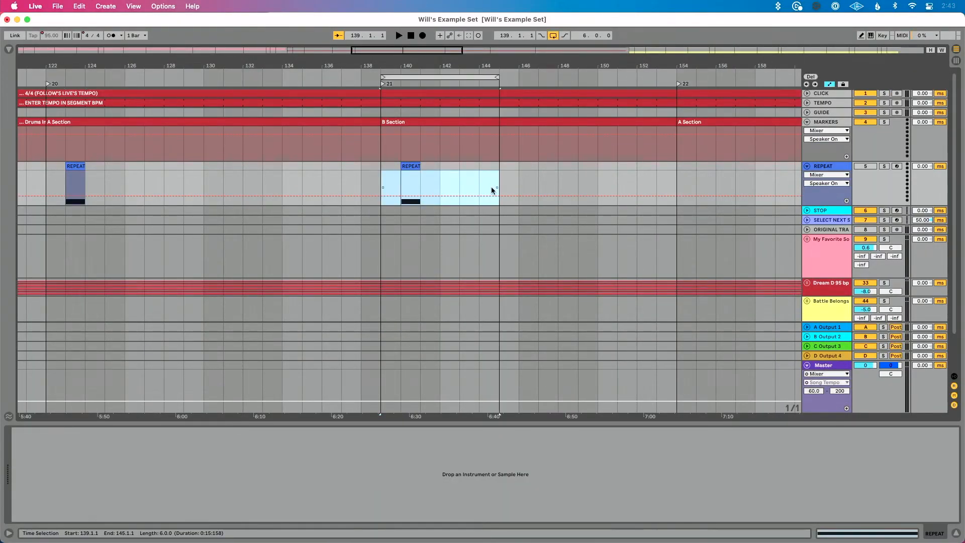
{"action": "key", "text": "super+l"}
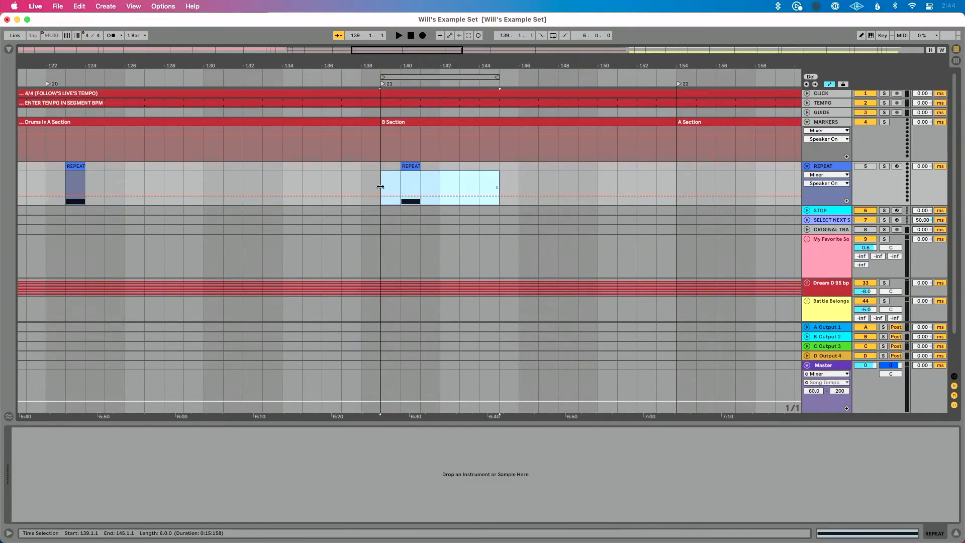
Automate the REPEAT track's Speaker On parameter to switch off from bar 139 onward
{"action": "left_click", "coordinate": [374, 185]}
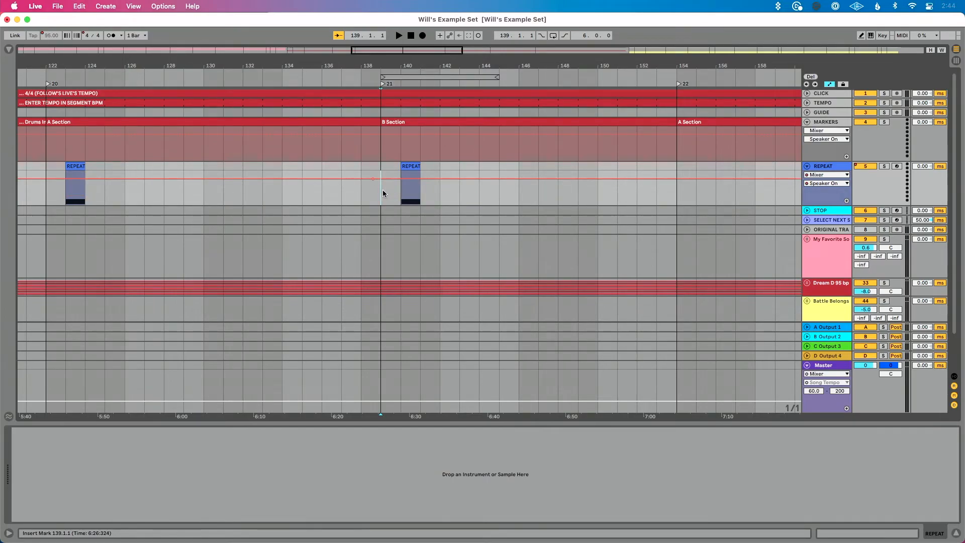
{"action": "left_click_drag", "start_coordinate": [421, 179], "coordinate": [433, 190]}
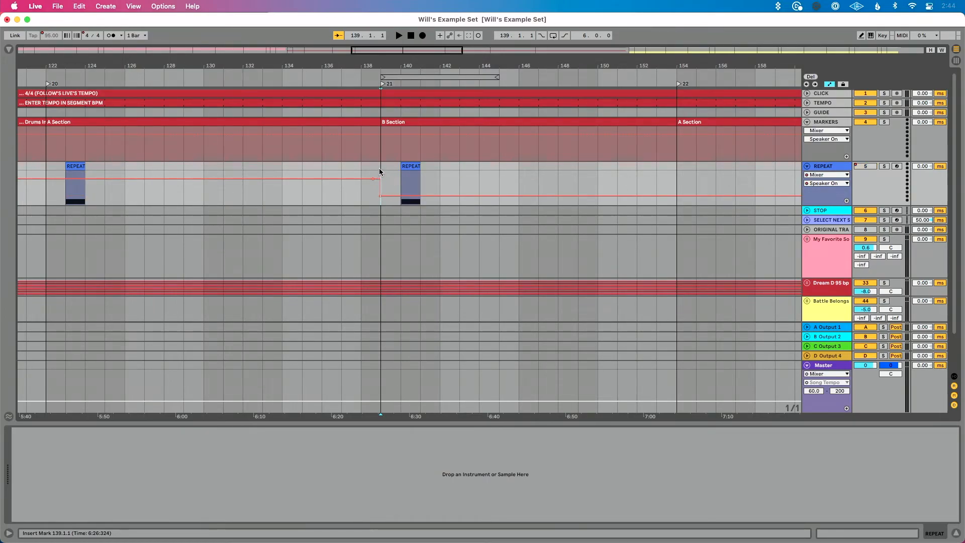
Set the arrangement loop from bar 139 to bar 143 around the second REPEAT clip and switch looping off
{"action": "key", "text": "super+l"}
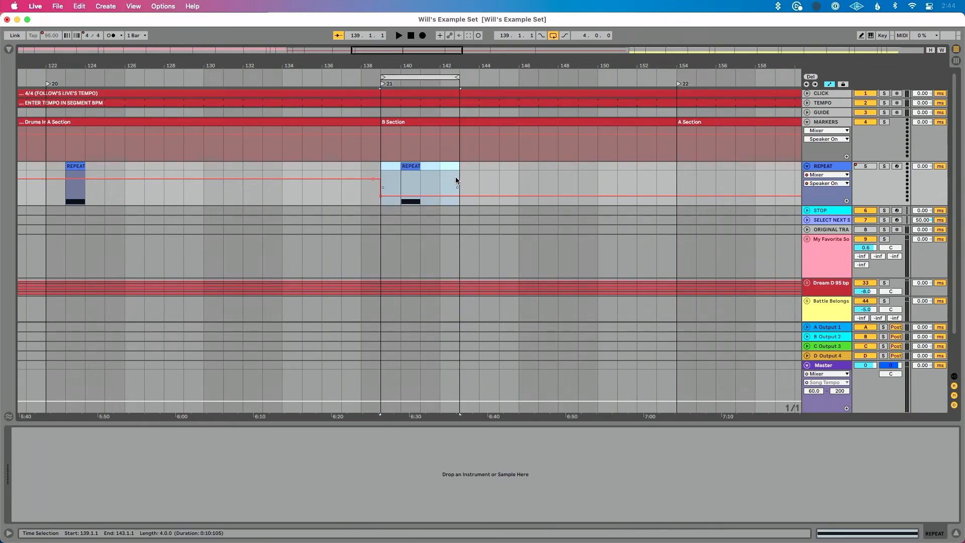
{"action": "left_click", "coordinate": [553, 36]}
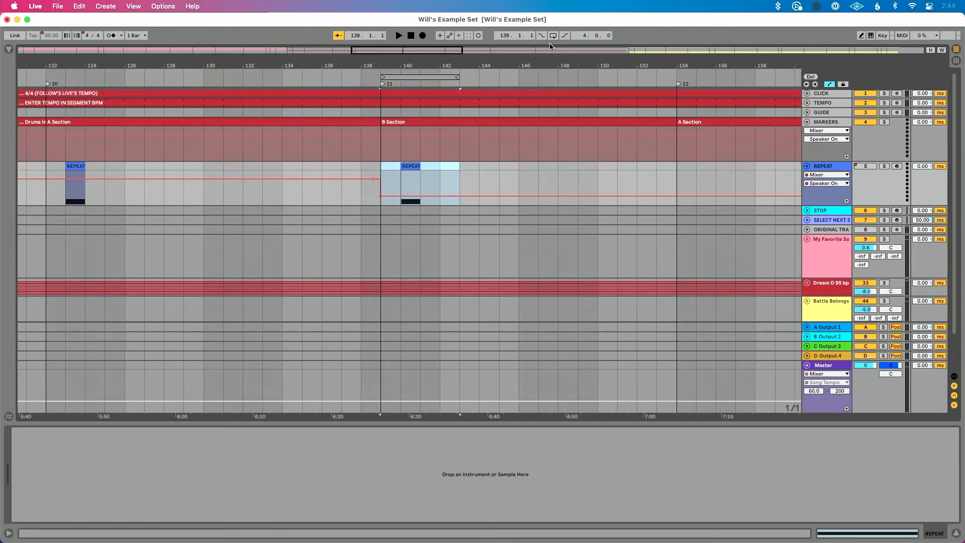